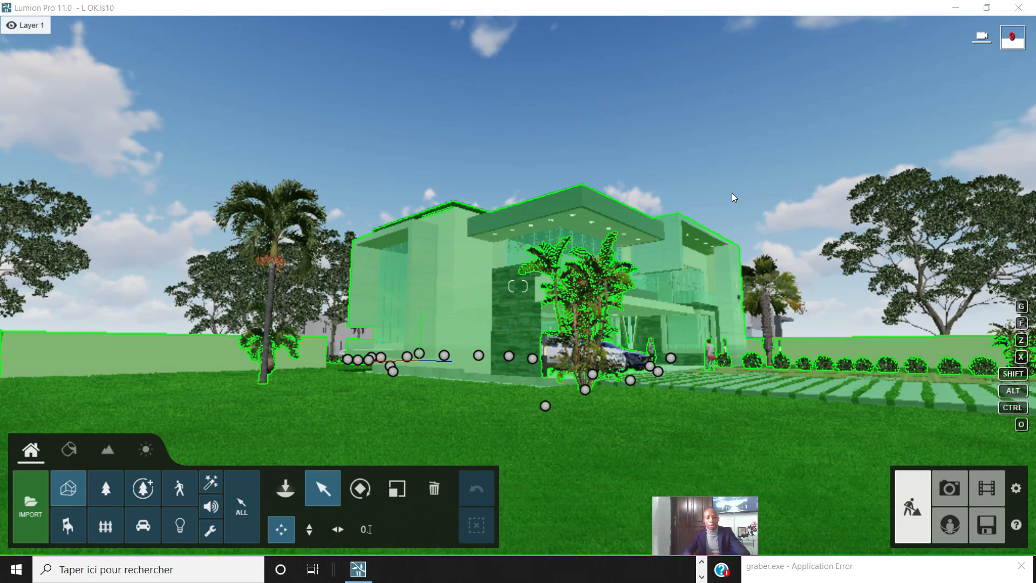
Examine the villa's front facade, driveway and surrounding garden from several viewpoints
{"action": "right_click_drag", "start_coordinate": [731, 193], "coordinate": [478, 200]}
{"action": "key", "text": "d"}
{"action": "key", "text": "d"}
{"action": "key", "text": "d"}
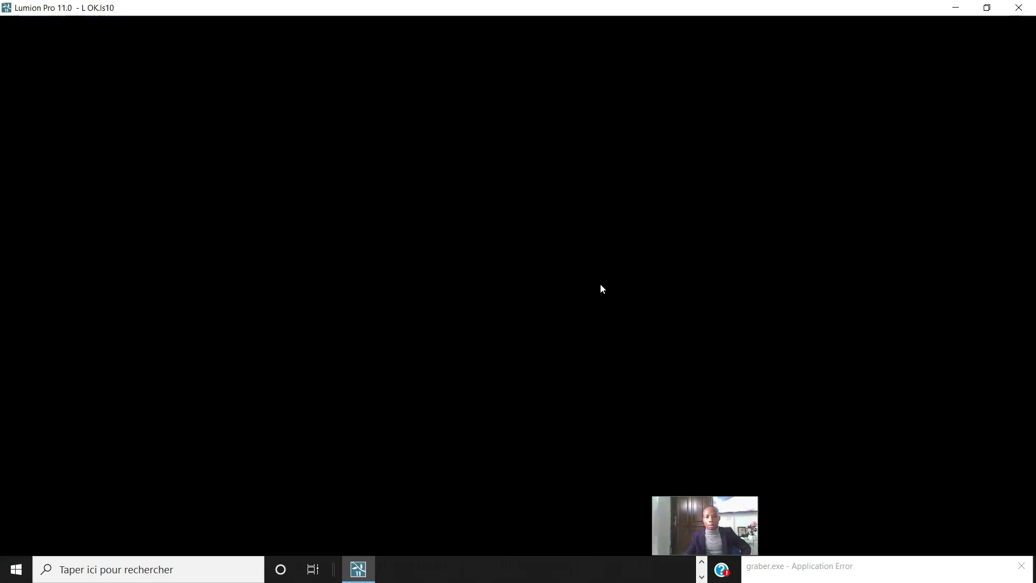
{"action": "key", "text": "w"}
{"action": "right_click_drag", "start_coordinate": [605, 291], "coordinate": [612, 311]}
{"action": "key", "text": "s"}
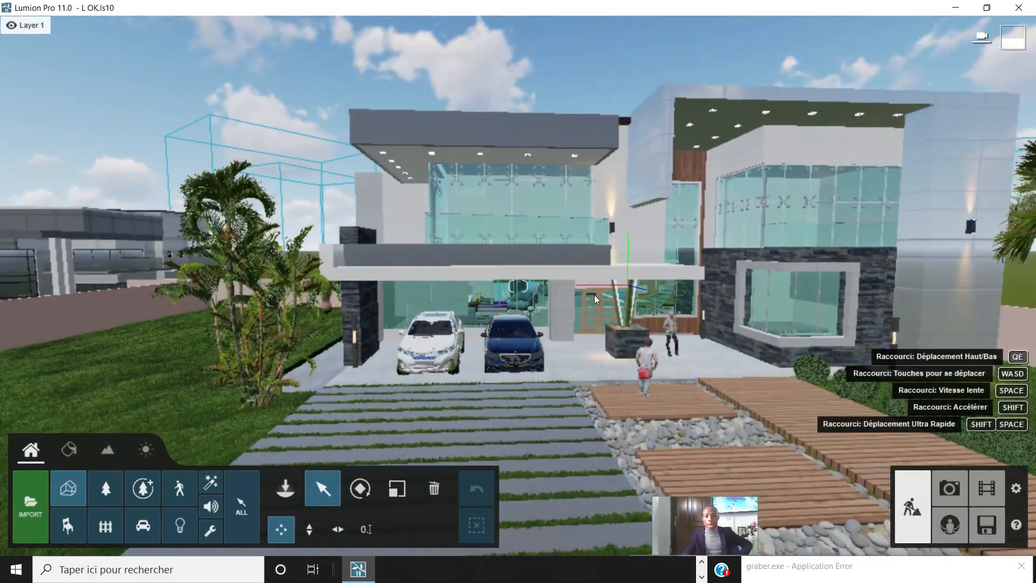
{"action": "key", "text": "w"}
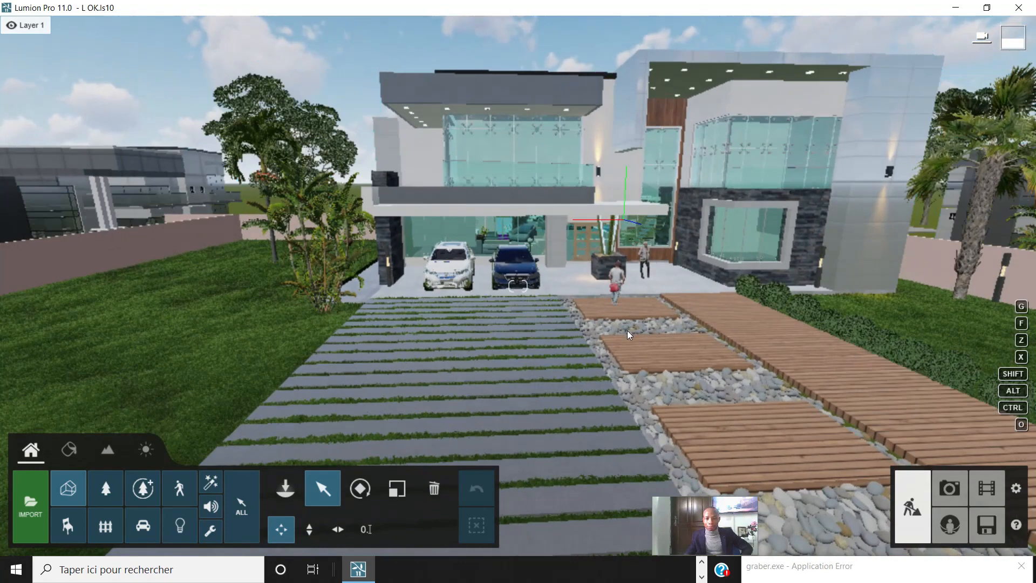
{"action": "key", "text": "ctrl+a"}
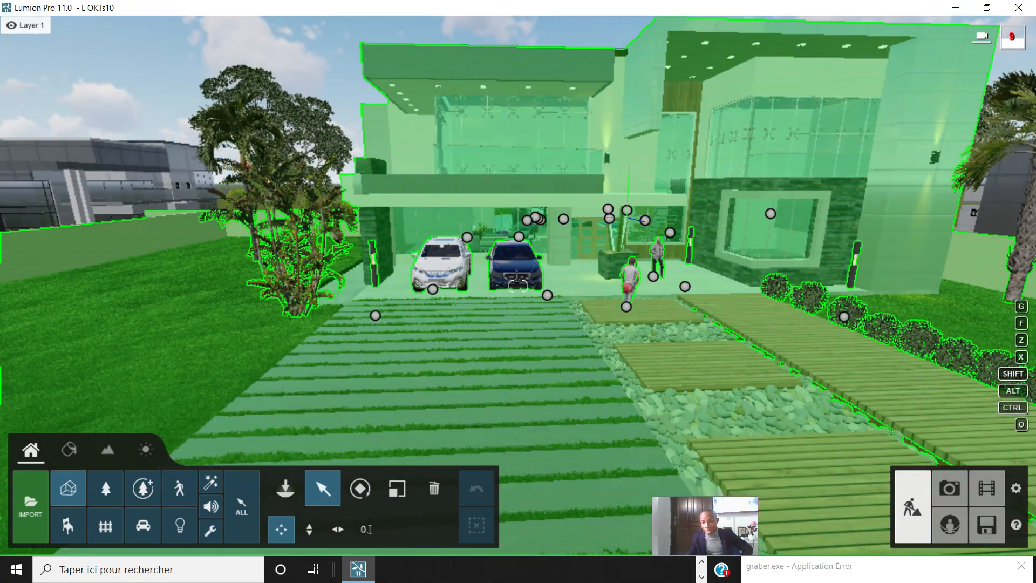
{"action": "right_click_drag", "start_coordinate": [698, 405], "coordinate": [660, 369]}
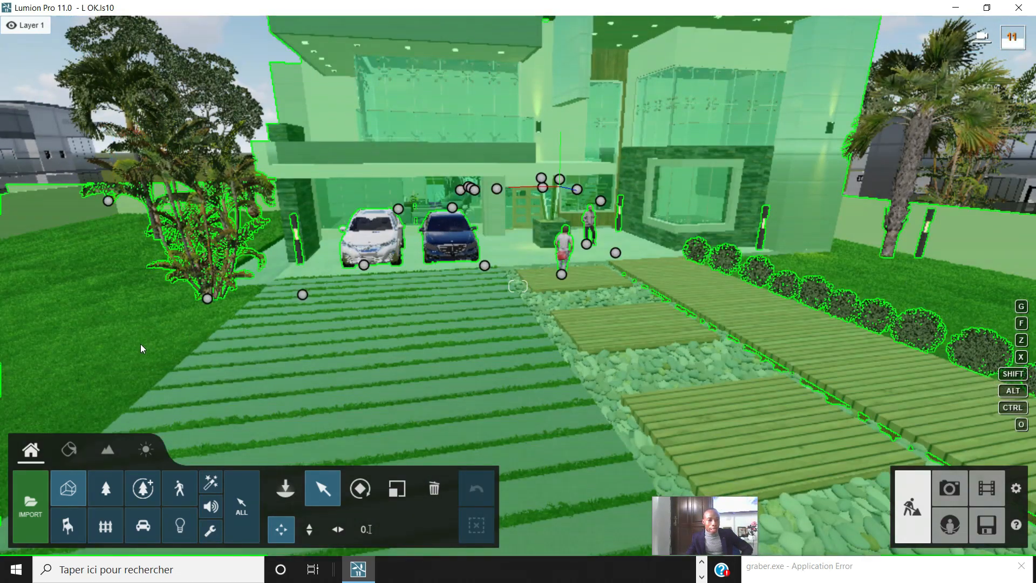
{"action": "mouse_move", "coordinate": [140, 350]}
{"action": "right_mouse_down"}
{"action": "mouse_move", "coordinate": [150, 324]}
{"action": "mouse_move", "coordinate": [140, 333]}
{"action": "right_mouse_up"}
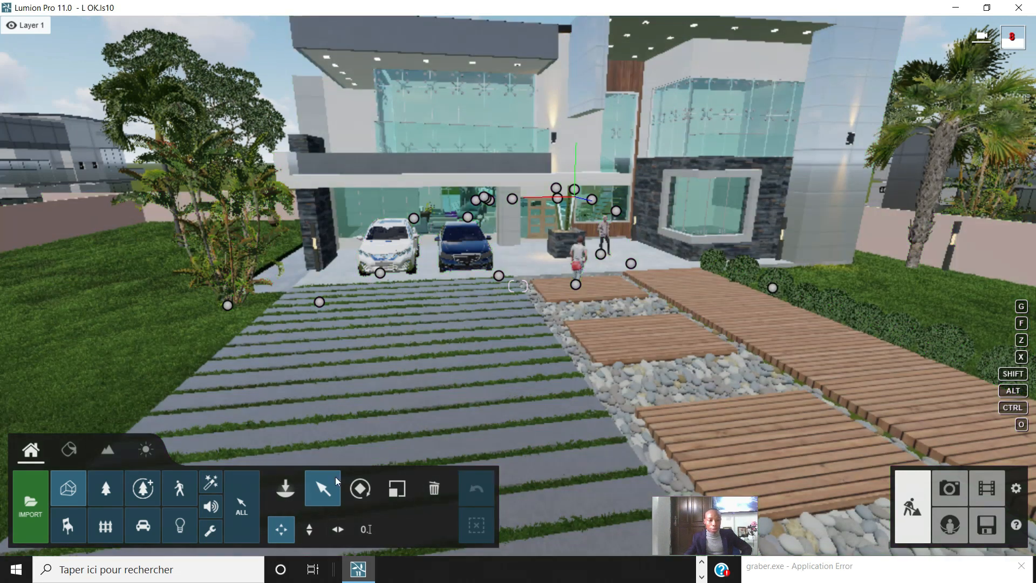
Replace the grass material of the lawn and driveway joints with the Standard material and save the change
{"action": "left_click", "coordinate": [69, 449]}
{"action": "left_click", "coordinate": [148, 348]}
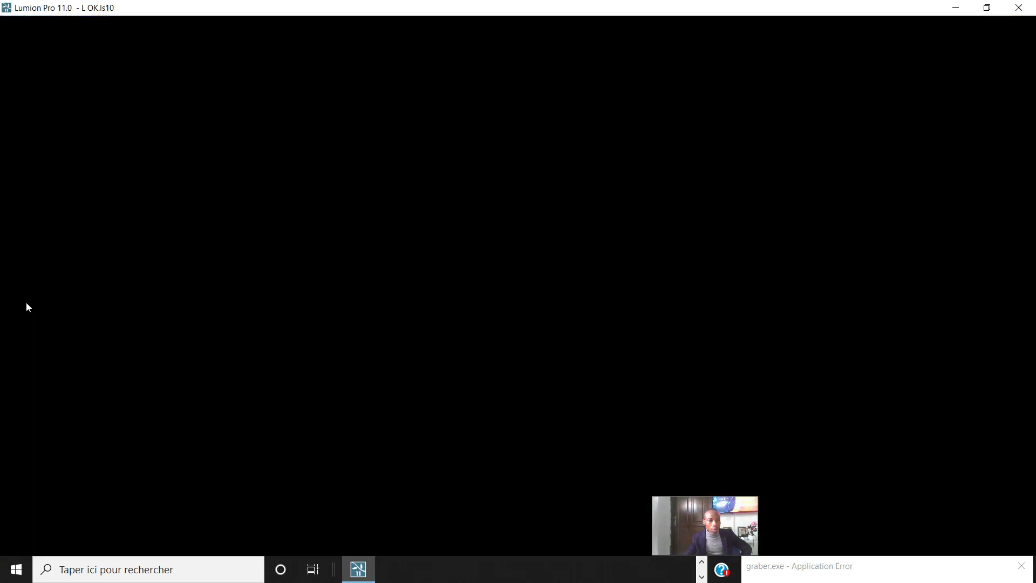
{"action": "left_click", "coordinate": [111, 220]}
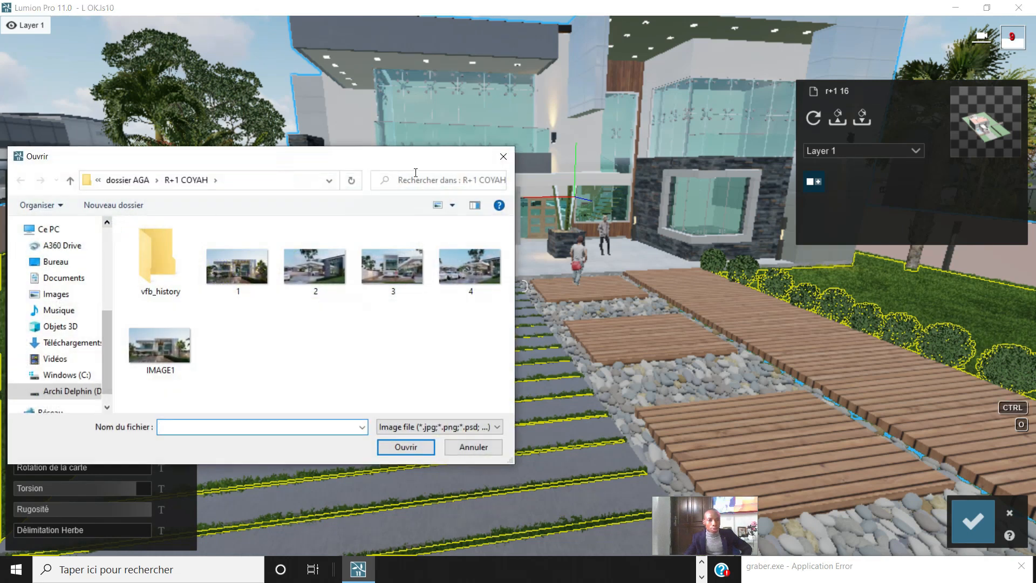
{"action": "left_click", "coordinate": [497, 155]}
{"action": "left_click", "coordinate": [76, 240]}
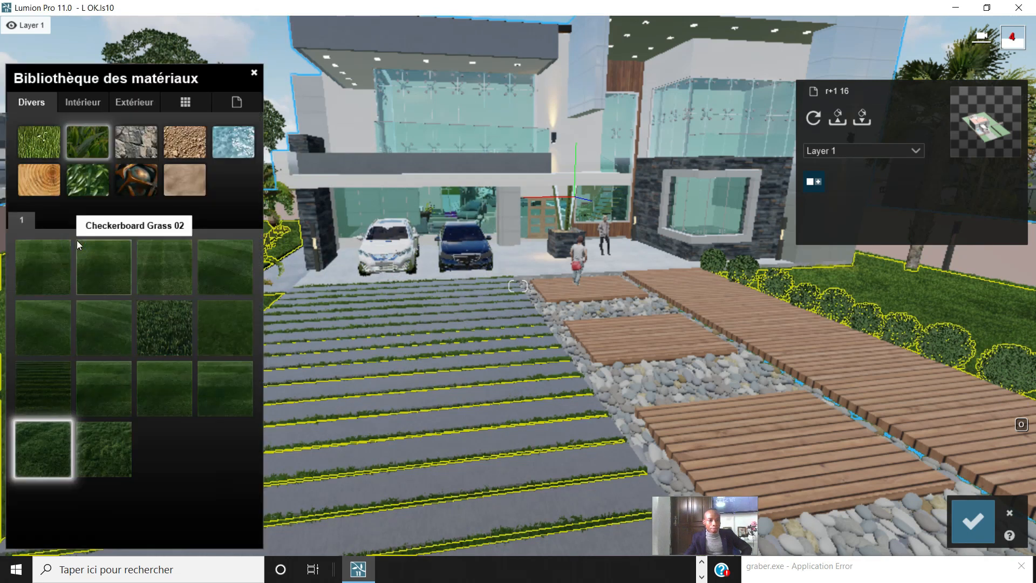
{"action": "left_click", "coordinate": [239, 103]}
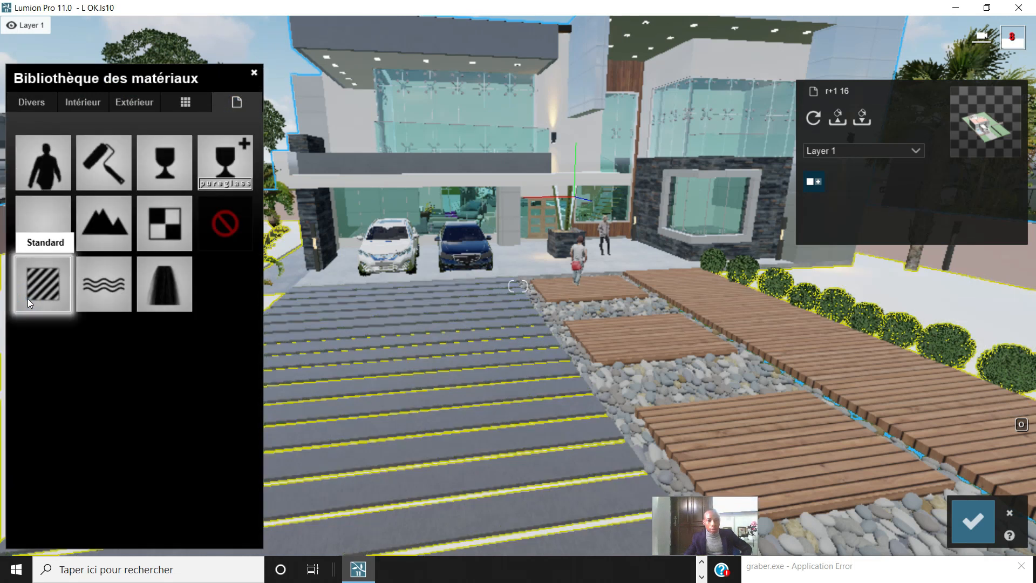
{"action": "left_click", "coordinate": [42, 293]}
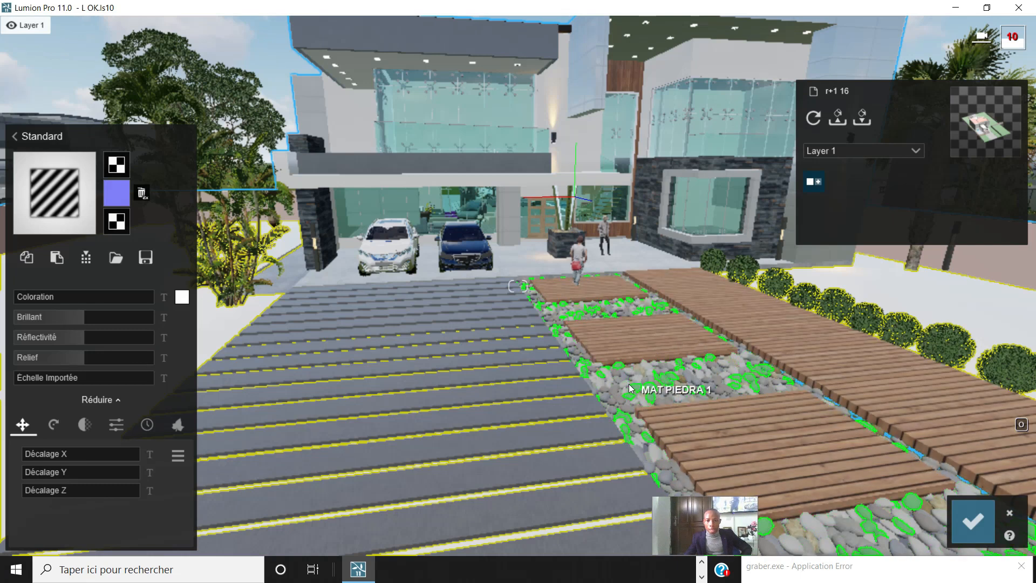
{"action": "key", "text": "s"}
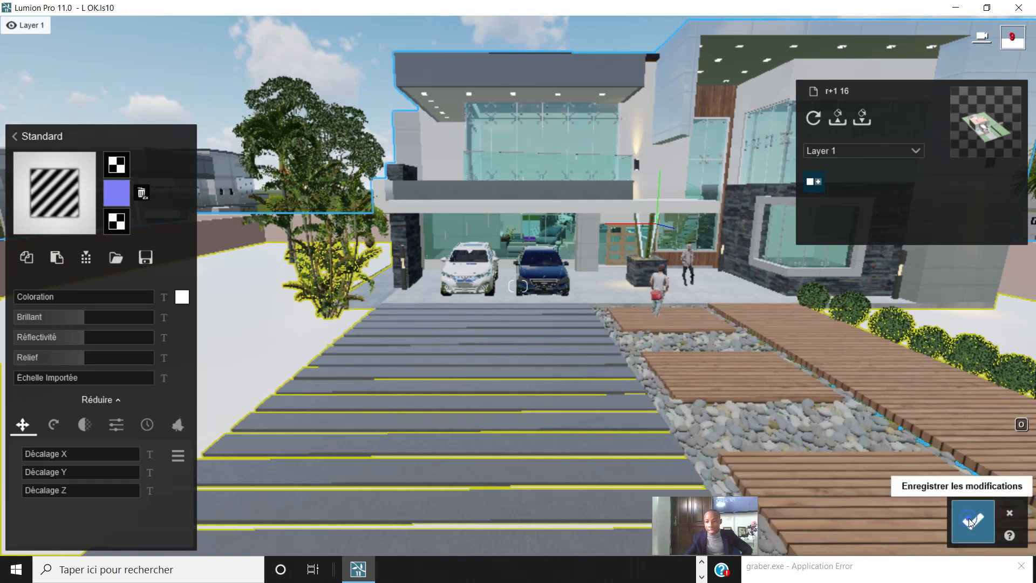
{"action": "left_click", "coordinate": [971, 519]}
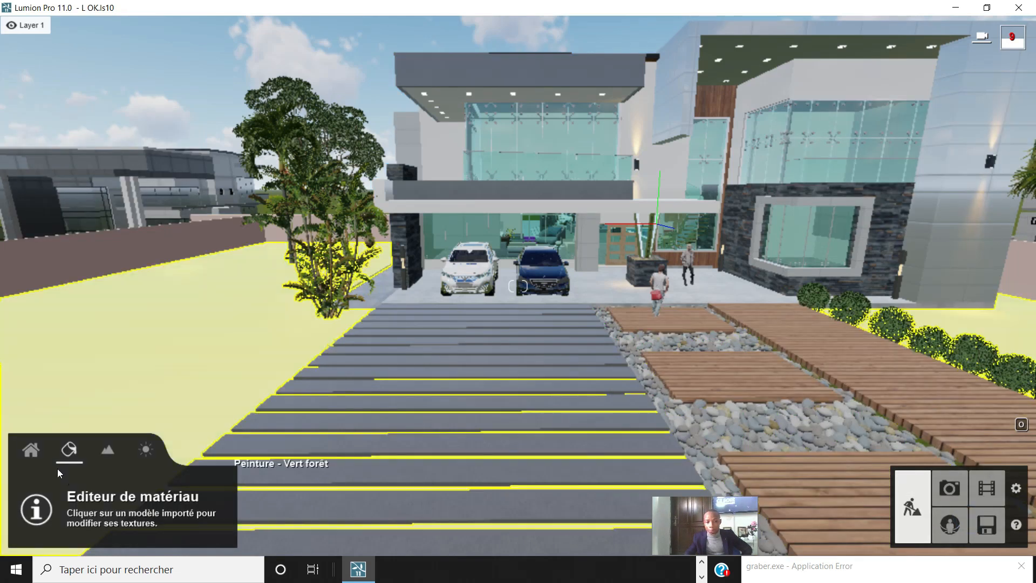
Place the imported PIEDRA pebble model from page 2 of the model library on the driveway
{"action": "left_click", "coordinate": [29, 453]}
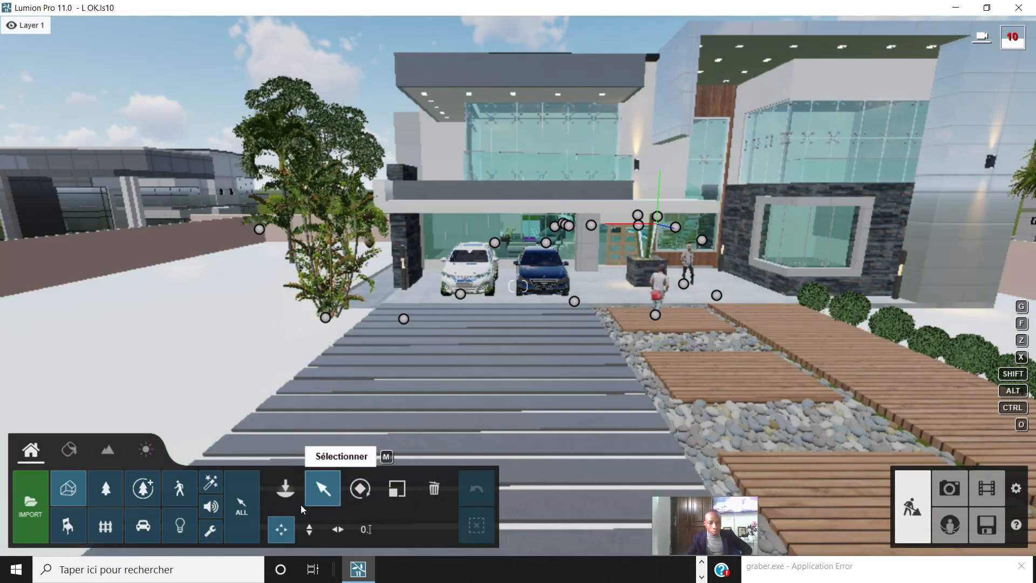
{"action": "left_click", "coordinate": [291, 497]}
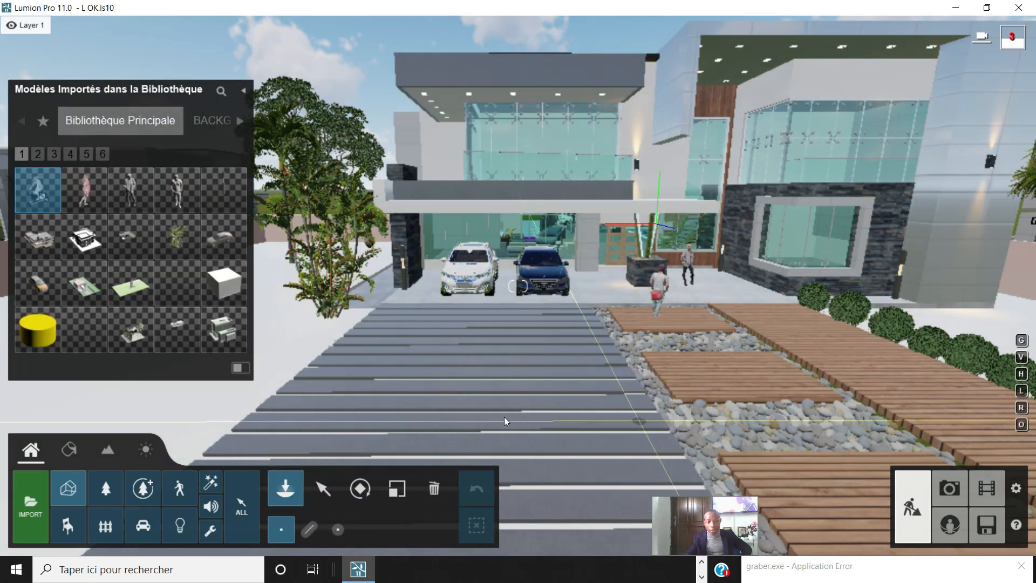
{"action": "left_click", "coordinate": [38, 155]}
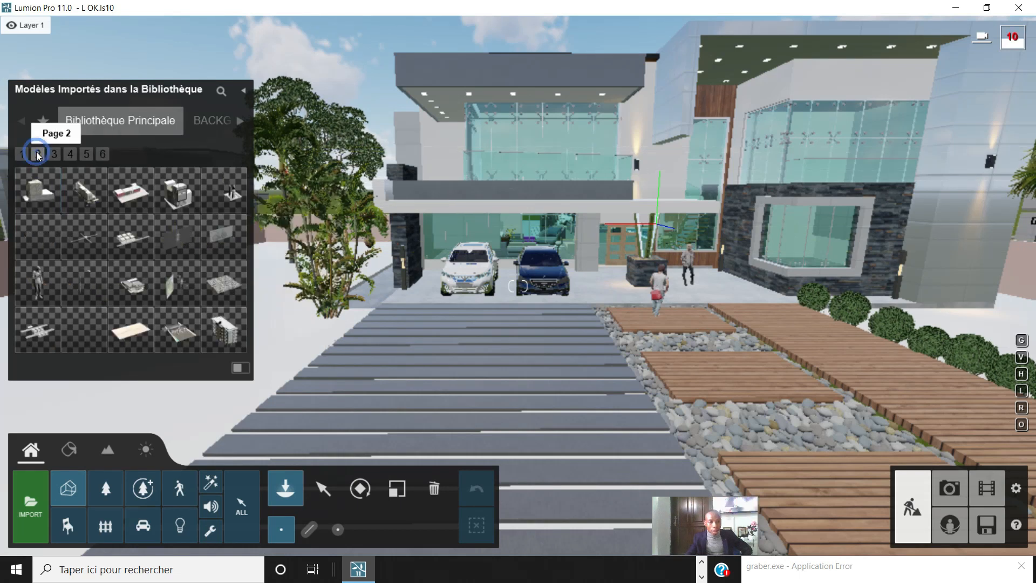
{"action": "left_click", "coordinate": [224, 283]}
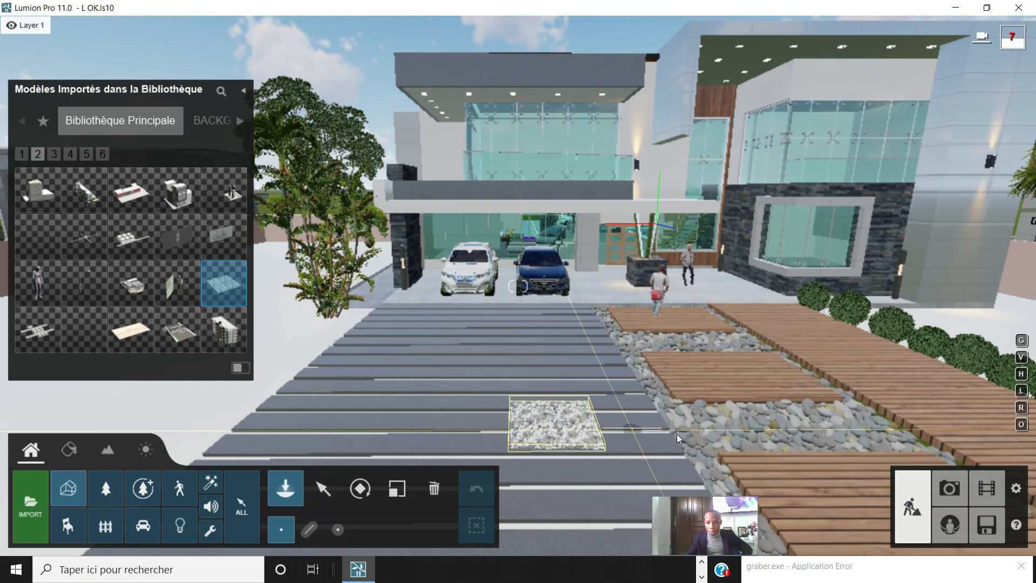
{"action": "left_click", "coordinate": [649, 437]}
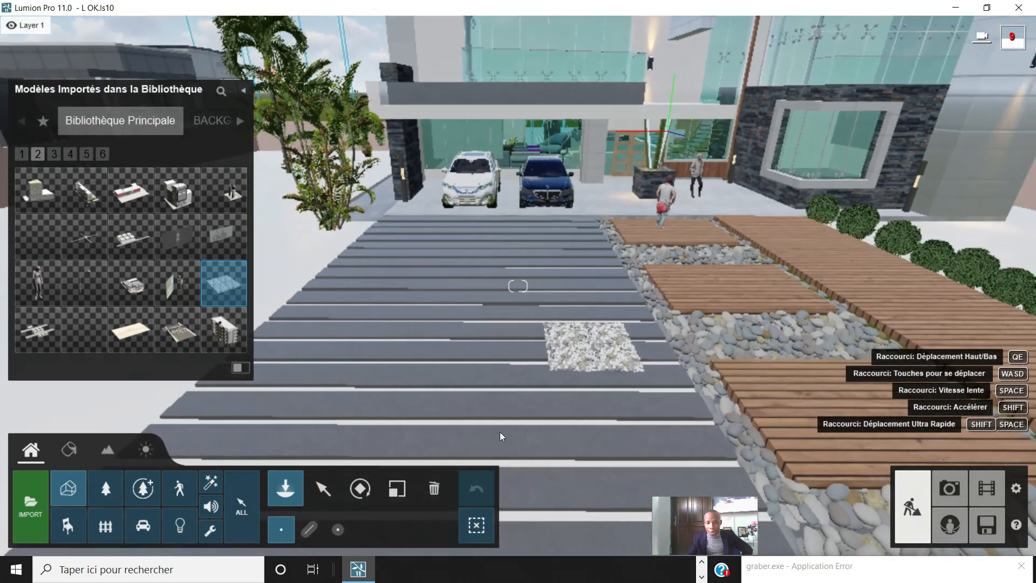
Enlarge the PIEDRA pebble model on the driveway, and delete it
{"action": "key", "text": "l"}
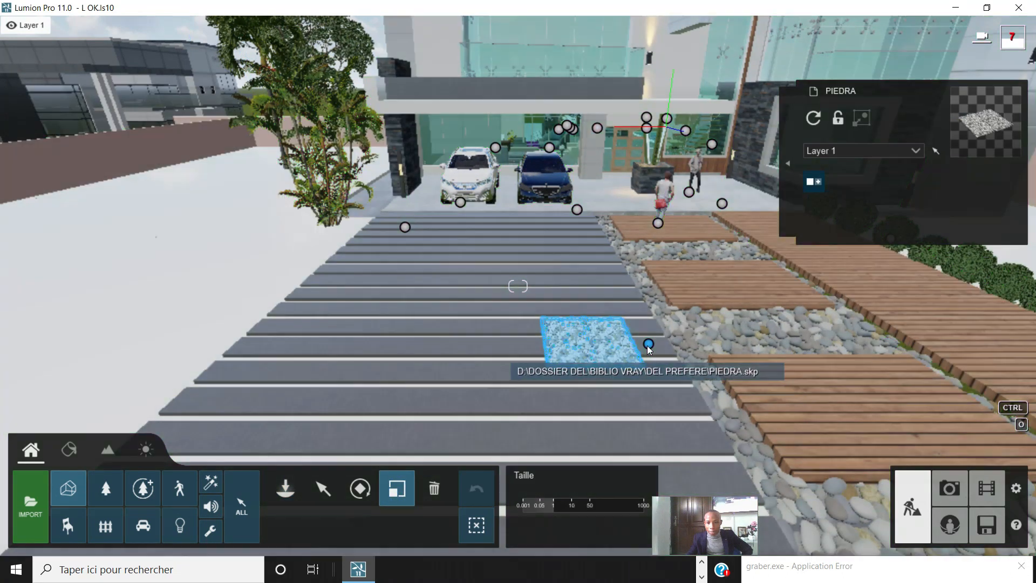
{"action": "left_click_drag", "start_coordinate": [649, 344], "coordinate": [680, 273]}
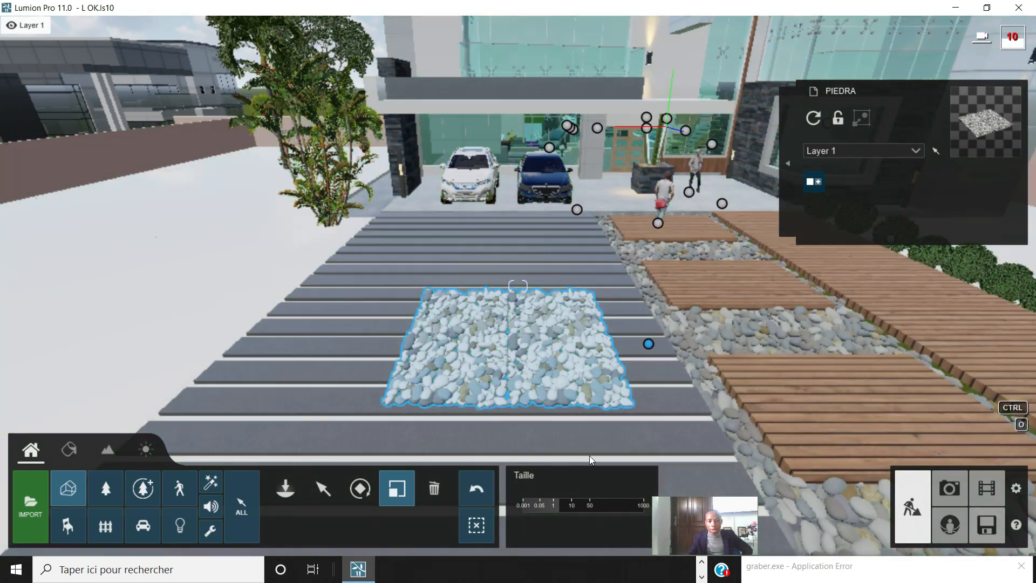
{"action": "left_click", "coordinate": [430, 493]}
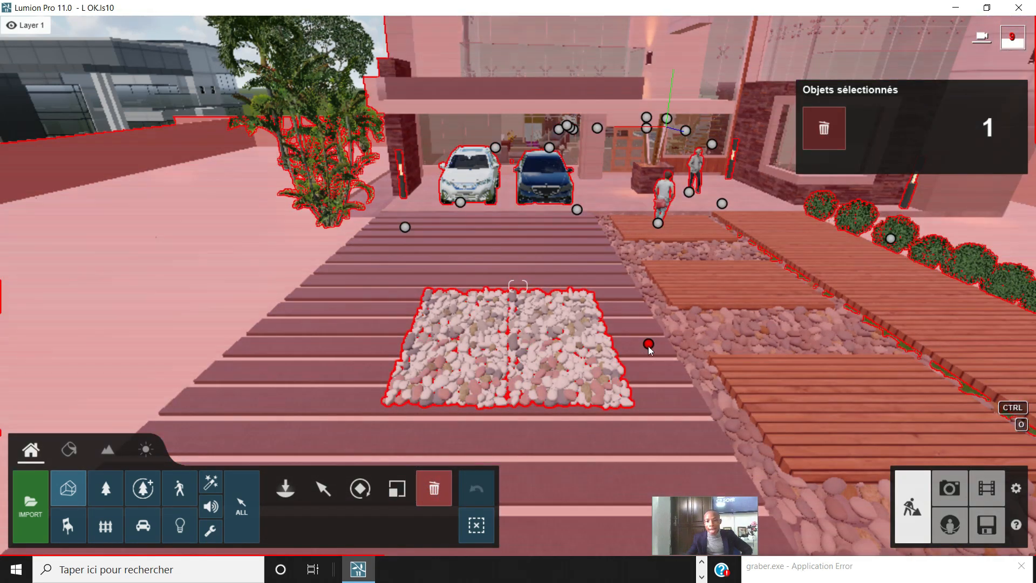
{"action": "left_click", "coordinate": [649, 345]}
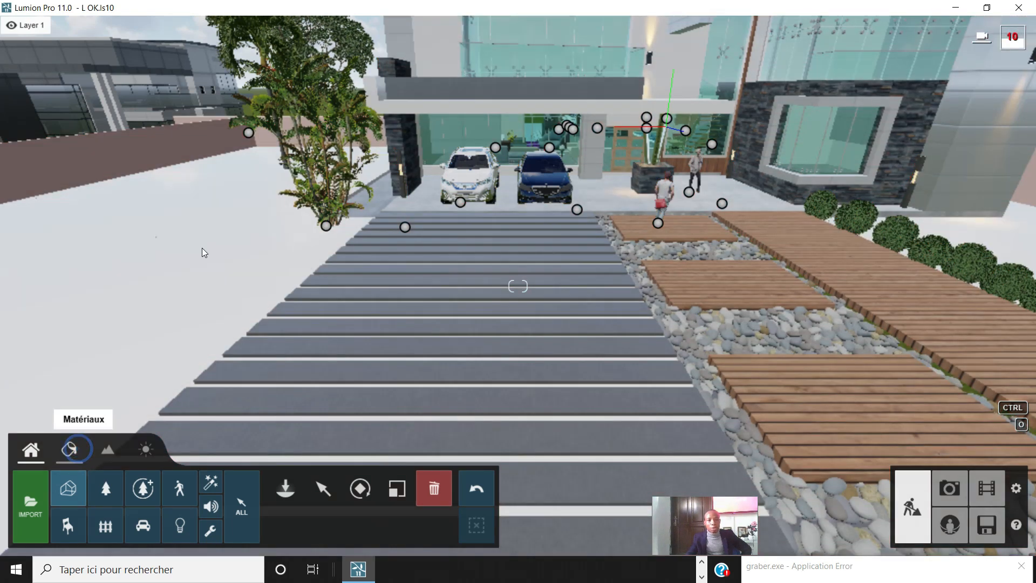
Apply the 3D grass material Wild Grass 01 to the white lawn and driveway joint surfaces
{"action": "left_click", "coordinate": [69, 448]}
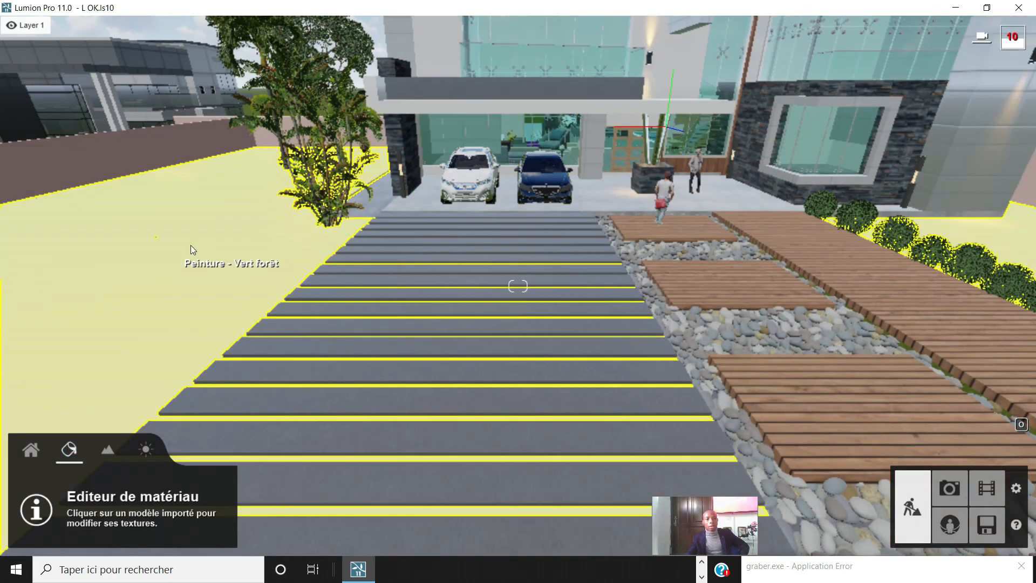
{"action": "left_click", "coordinate": [167, 261]}
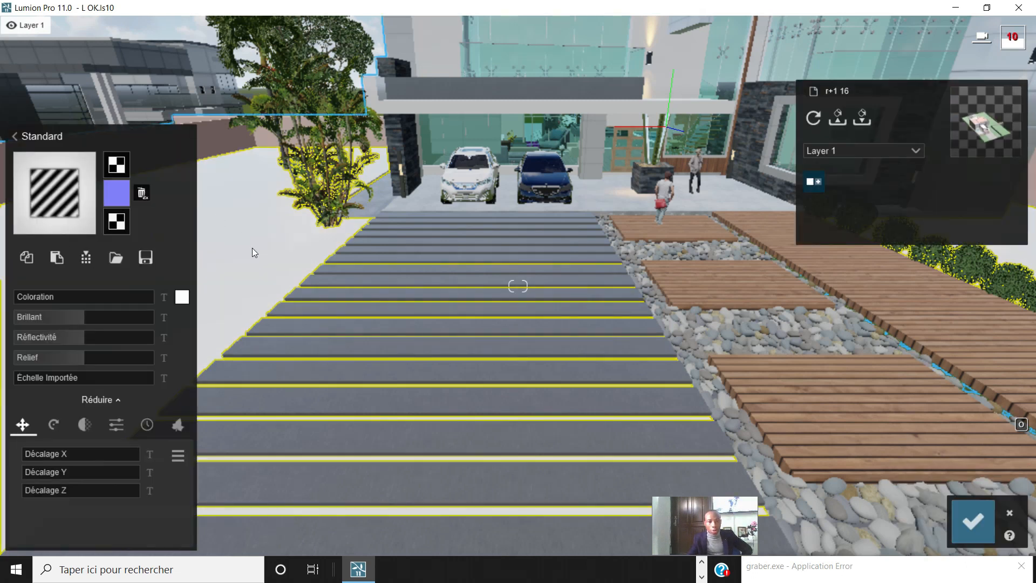
{"action": "left_click", "coordinate": [41, 205]}
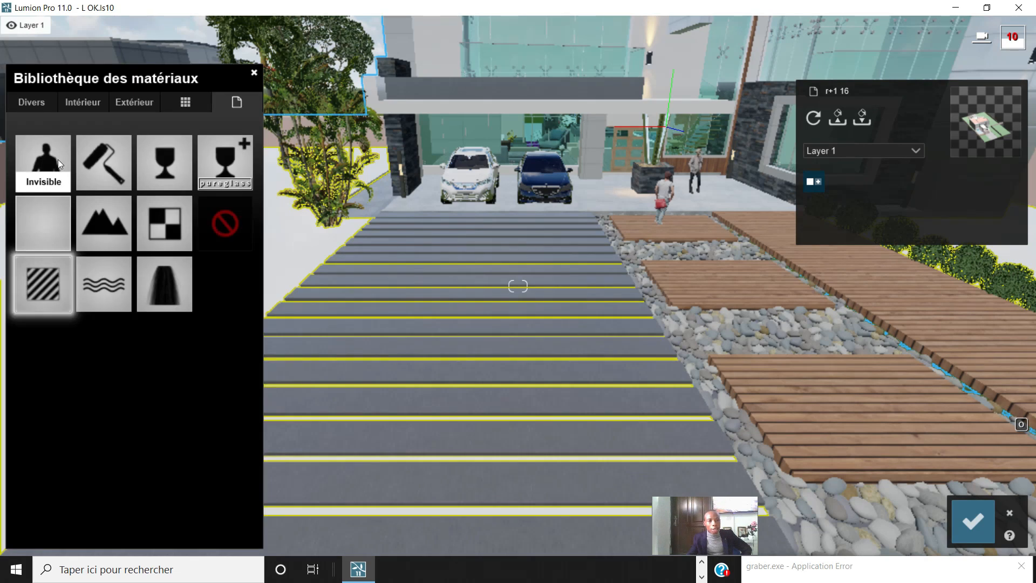
{"action": "left_click", "coordinate": [32, 98]}
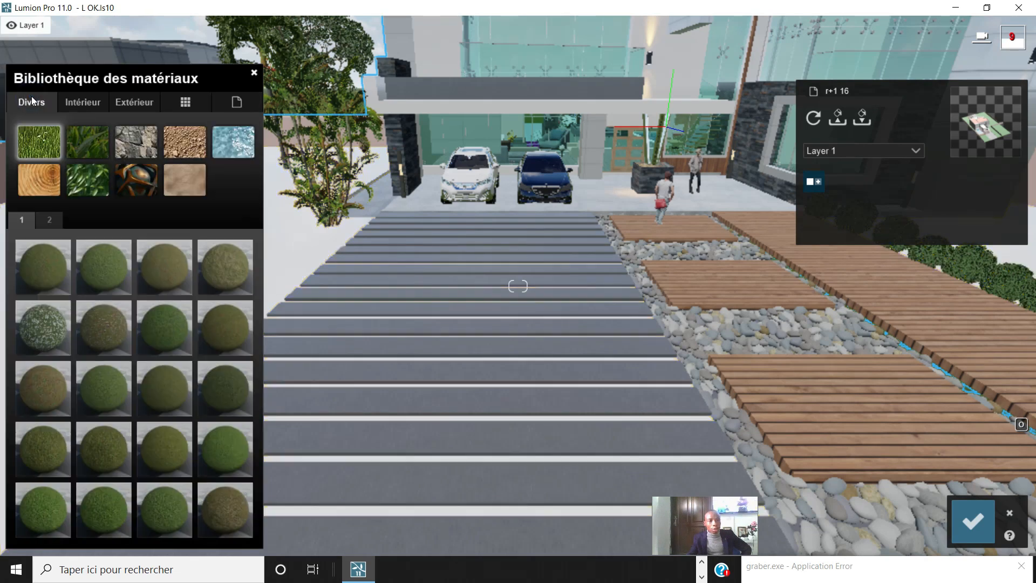
{"action": "left_click", "coordinate": [75, 142]}
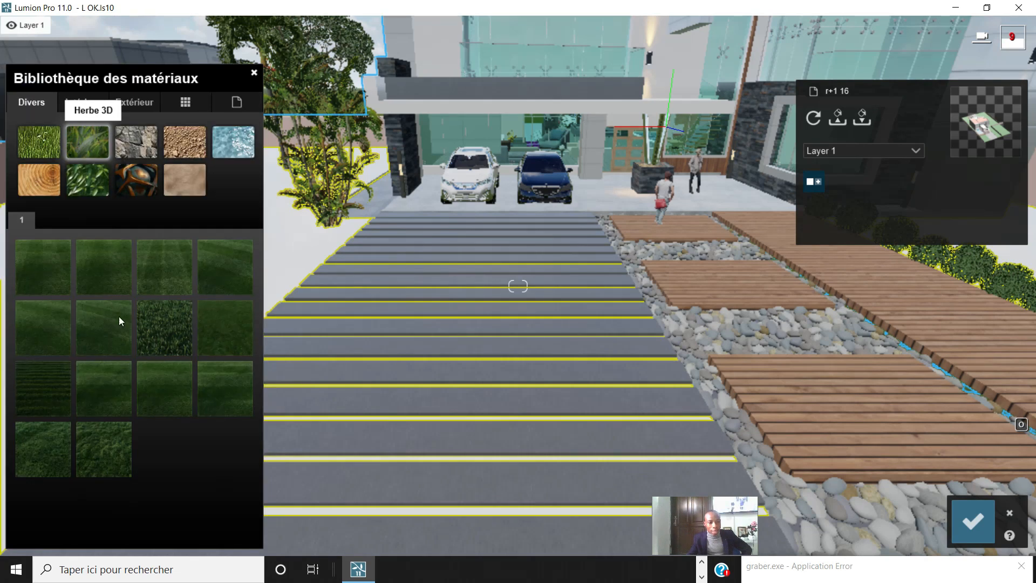
{"action": "left_click", "coordinate": [32, 452]}
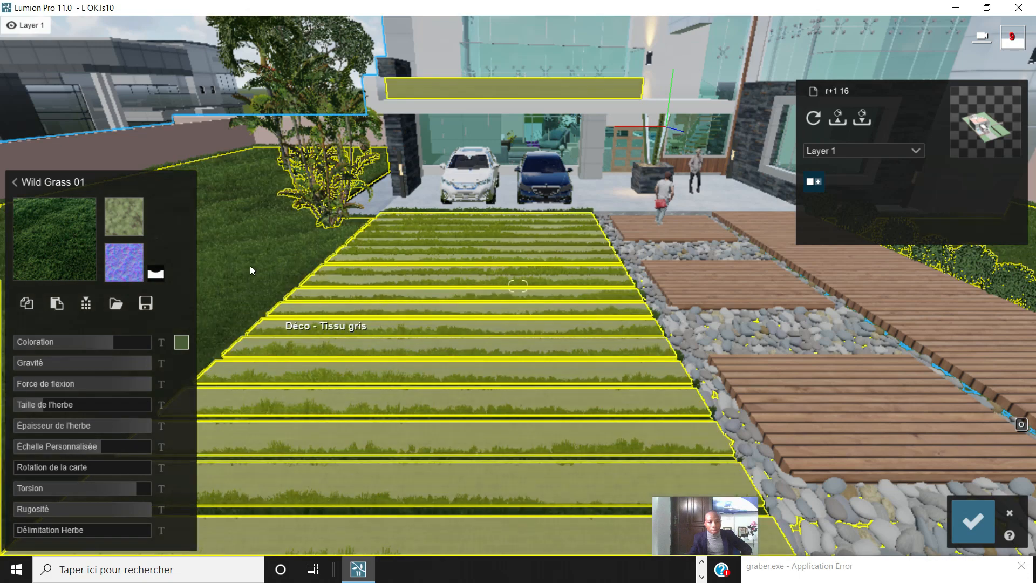
Set the Wild Grass 01 material's grass size (Taille de l'herbe) to 0.1 and custom scale (Échelle Personnalisée) to 0.6
{"action": "right_click_drag", "start_coordinate": [349, 381], "coordinate": [332, 386]}
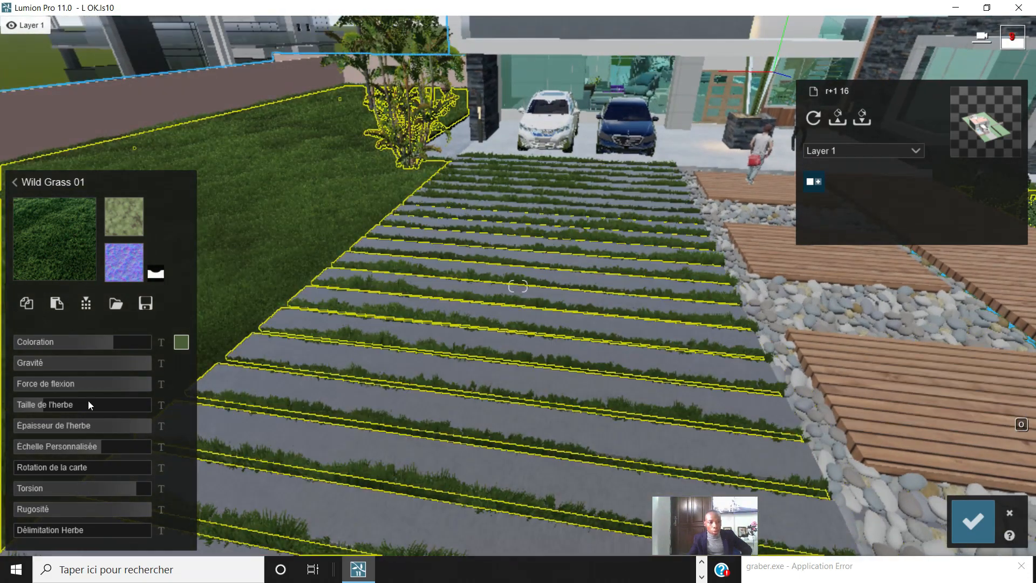
{"action": "left_click", "coordinate": [31, 405]}
{"action": "left_click_drag", "start_coordinate": [33, 401], "coordinate": [27, 401]}
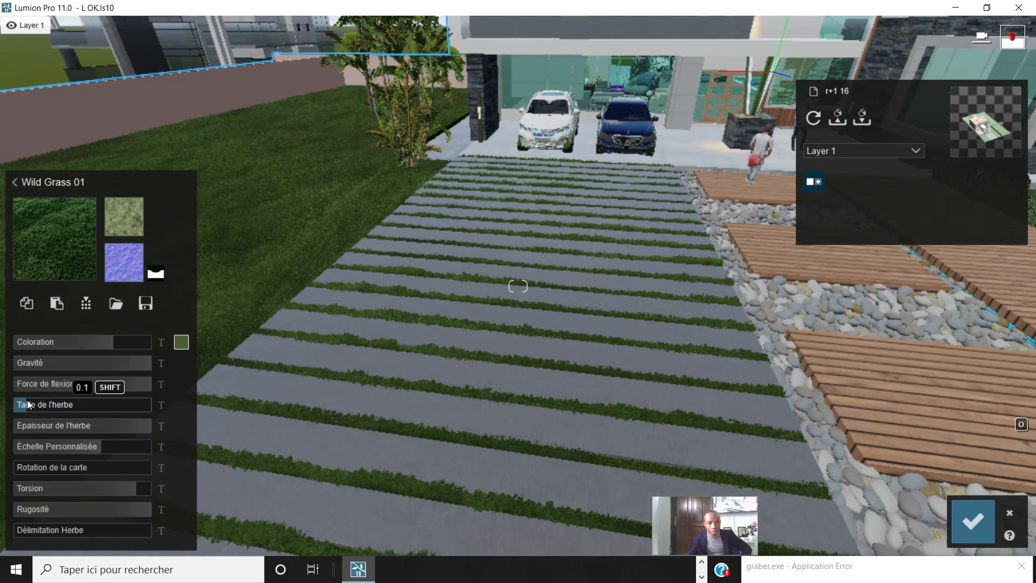
{"action": "left_click", "coordinate": [96, 444]}
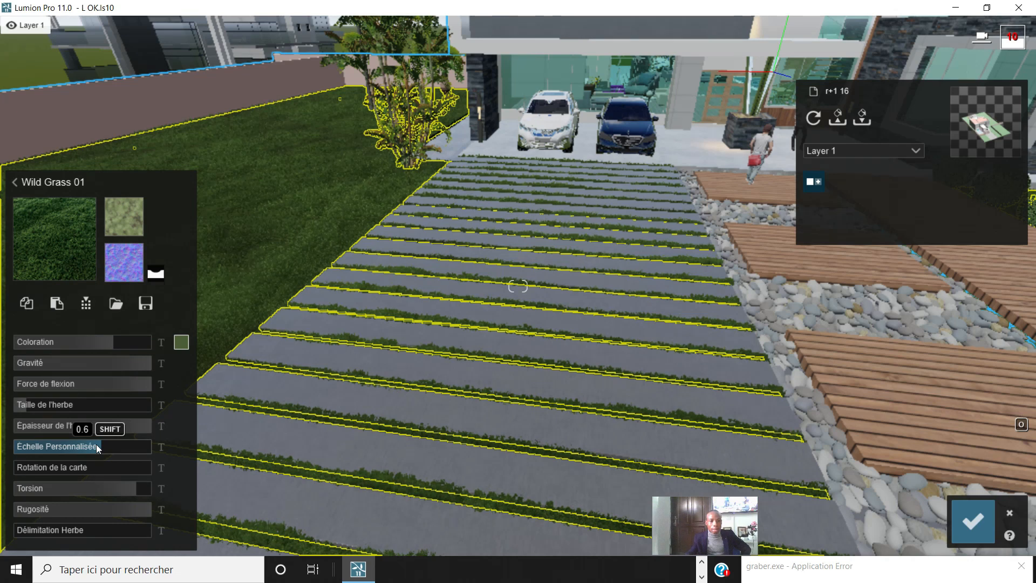
Change the Wild Grass 01 coloration to a slightly brighter green
{"action": "right_click_drag", "start_coordinate": [328, 406], "coordinate": [401, 378]}
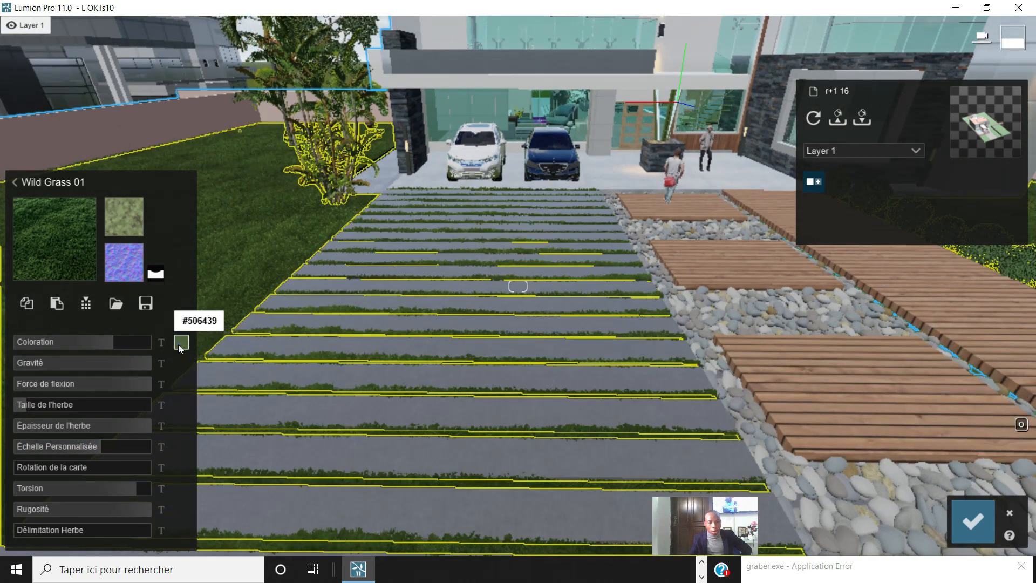
{"action": "left_click", "coordinate": [181, 343]}
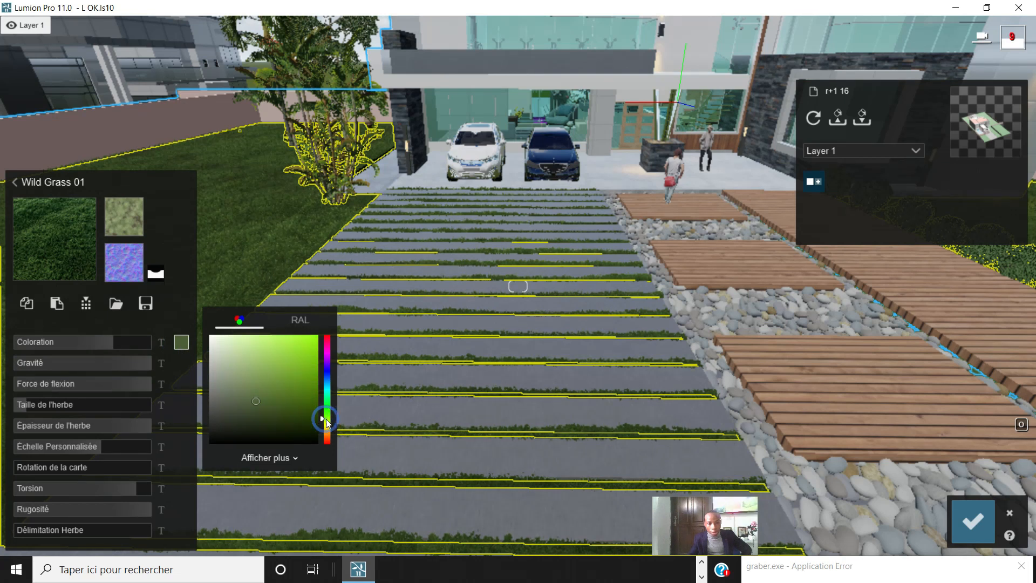
{"action": "mouse_move", "coordinate": [326, 420]}
{"action": "left_mouse_down"}
{"action": "mouse_move", "coordinate": [271, 404]}
{"action": "mouse_move", "coordinate": [264, 390]}
{"action": "left_mouse_up"}
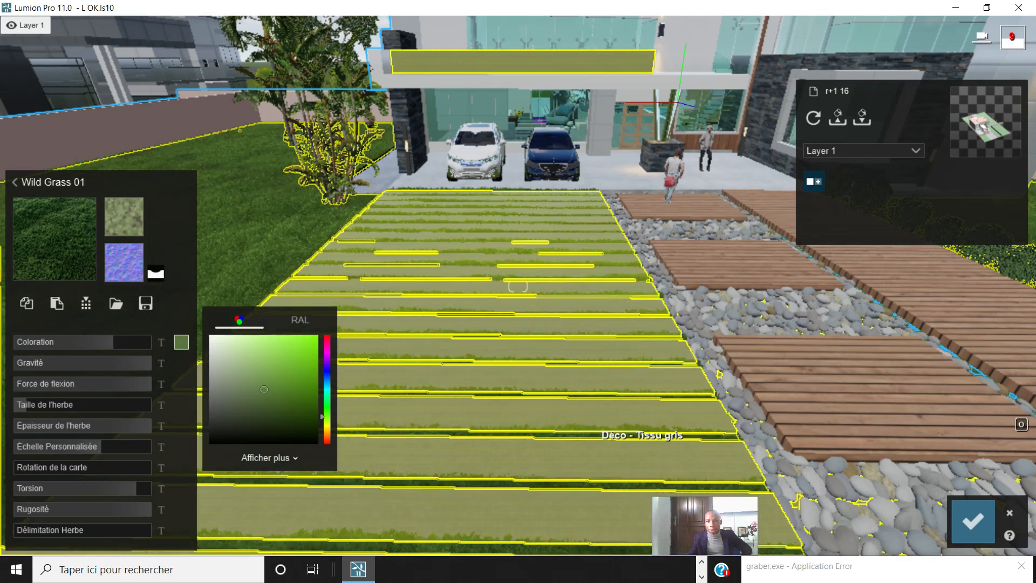
{"action": "right_click_drag", "start_coordinate": [598, 444], "coordinate": [473, 165]}
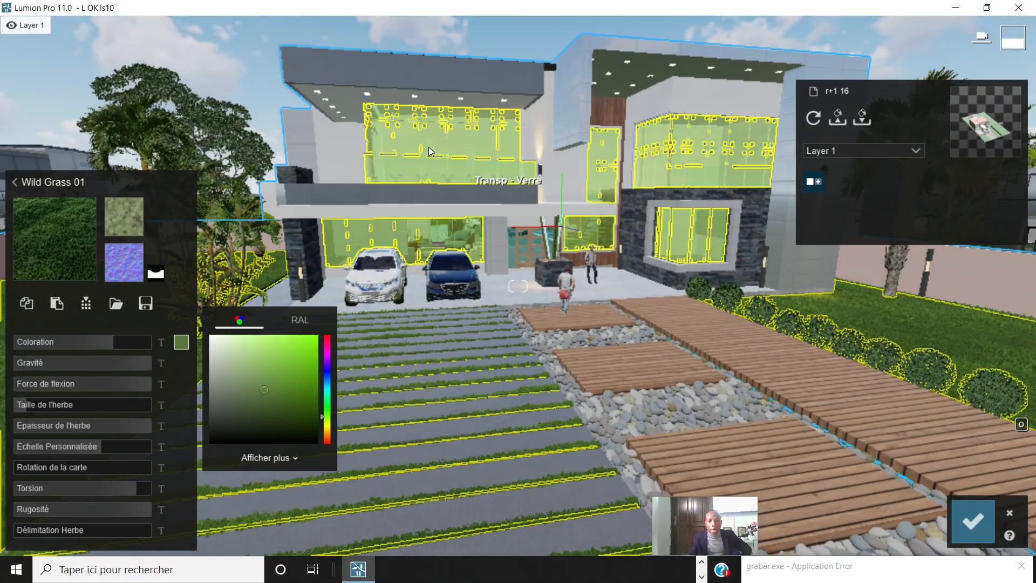
Open the Interior Glass 002 material on the villa's windows and slightly increase its reflectivity (Réflectivité)
{"action": "left_click", "coordinate": [407, 147]}
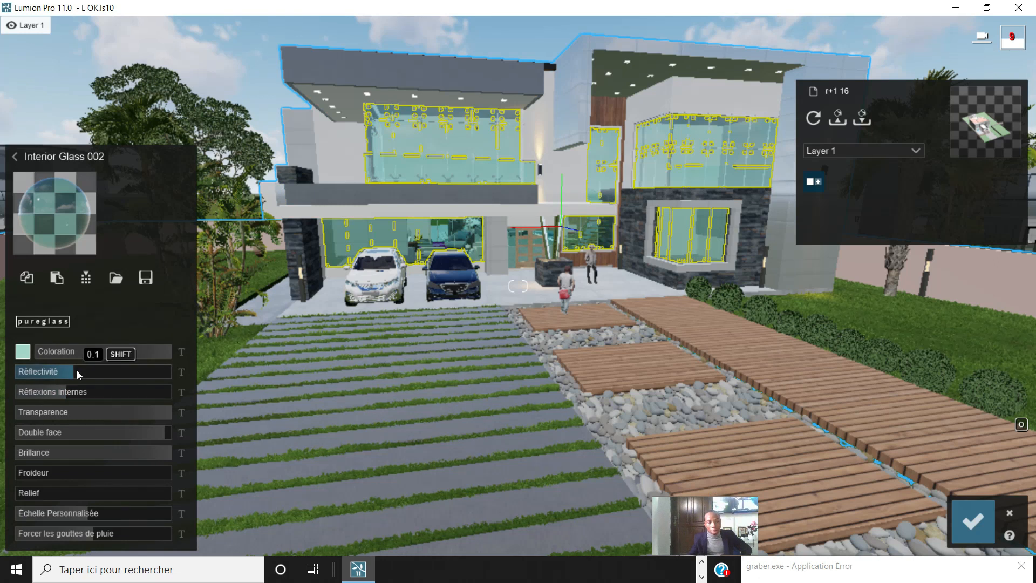
{"action": "left_click_drag", "start_coordinate": [77, 371], "coordinate": [82, 370]}
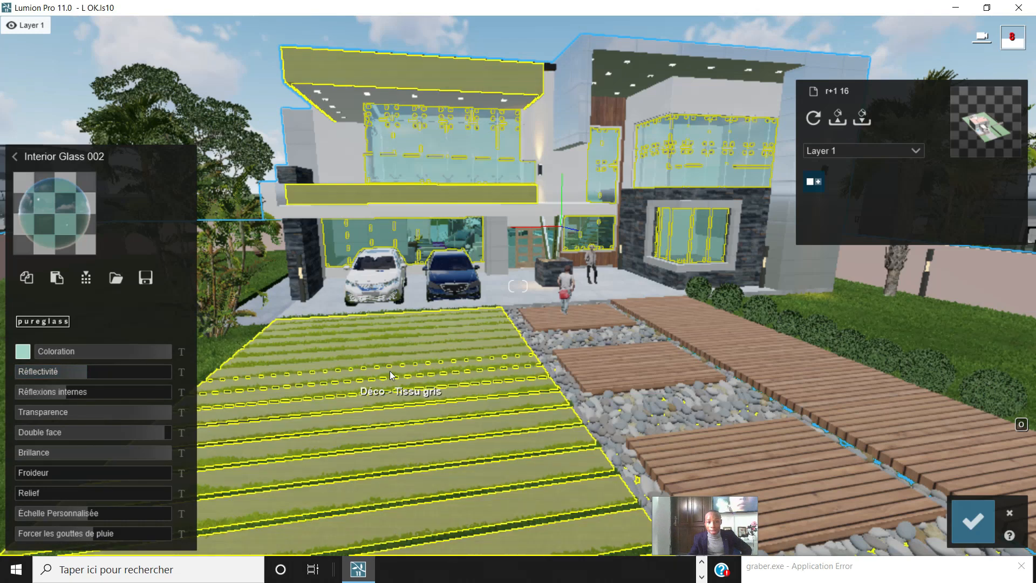
{"action": "scroll", "coordinate": [394, 364], "scroll_direction": "down", "scroll_amount": 5}
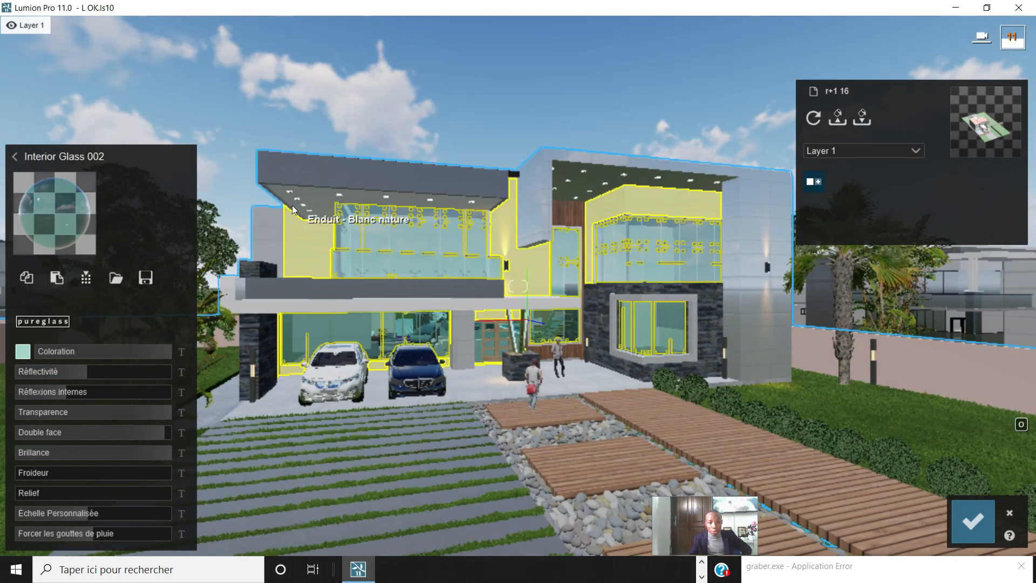
{"action": "scroll", "coordinate": [291, 215], "scroll_direction": "up", "scroll_amount": 8}
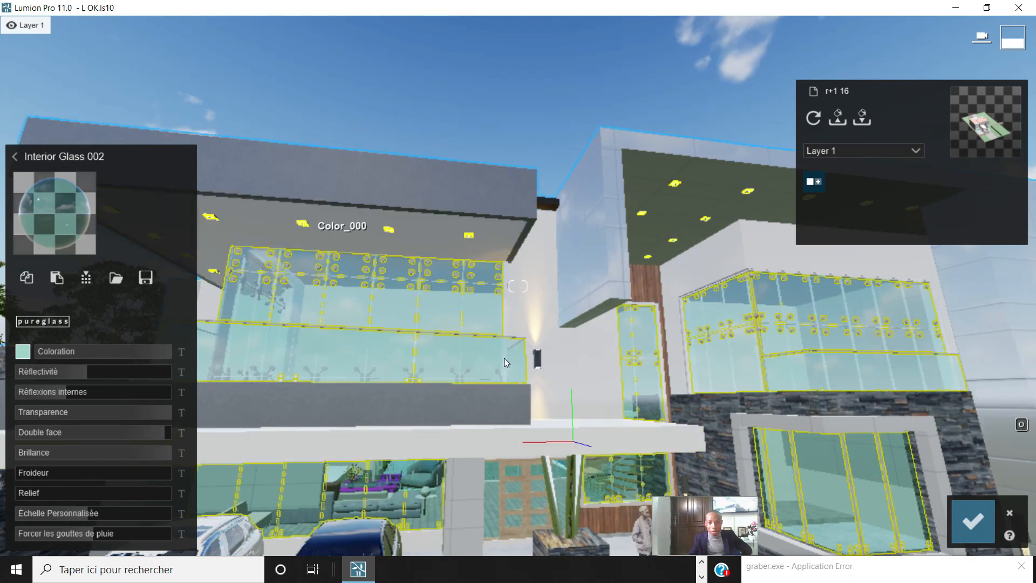
Open the Peinture - Gris clair material on the large façade frame for editing
{"action": "scroll", "coordinate": [439, 350], "scroll_direction": "down", "scroll_amount": 5}
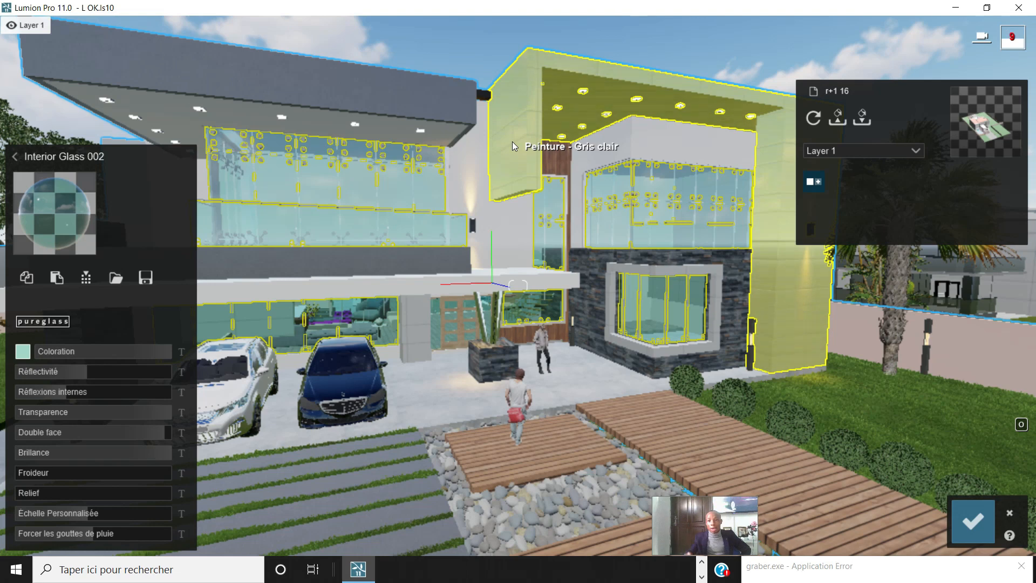
{"action": "scroll", "coordinate": [530, 164], "scroll_direction": "down", "scroll_amount": 3}
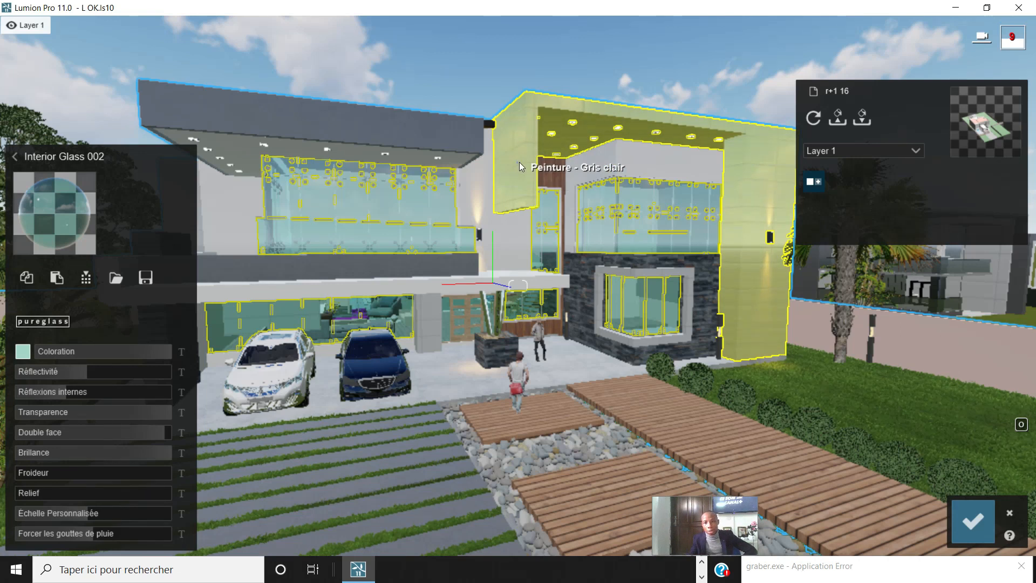
{"action": "left_click", "coordinate": [519, 162]}
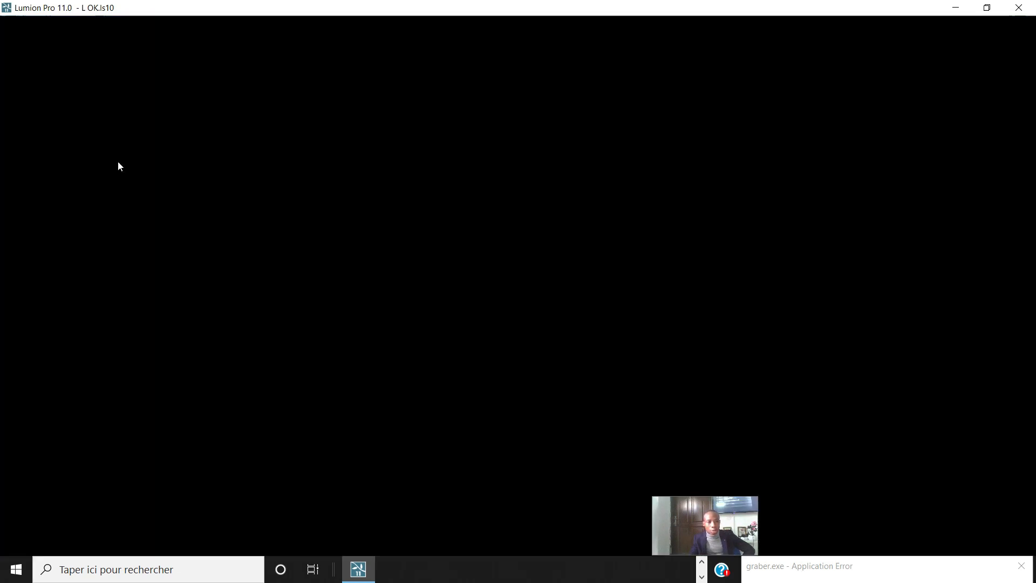
{"action": "left_click", "coordinate": [118, 162]}
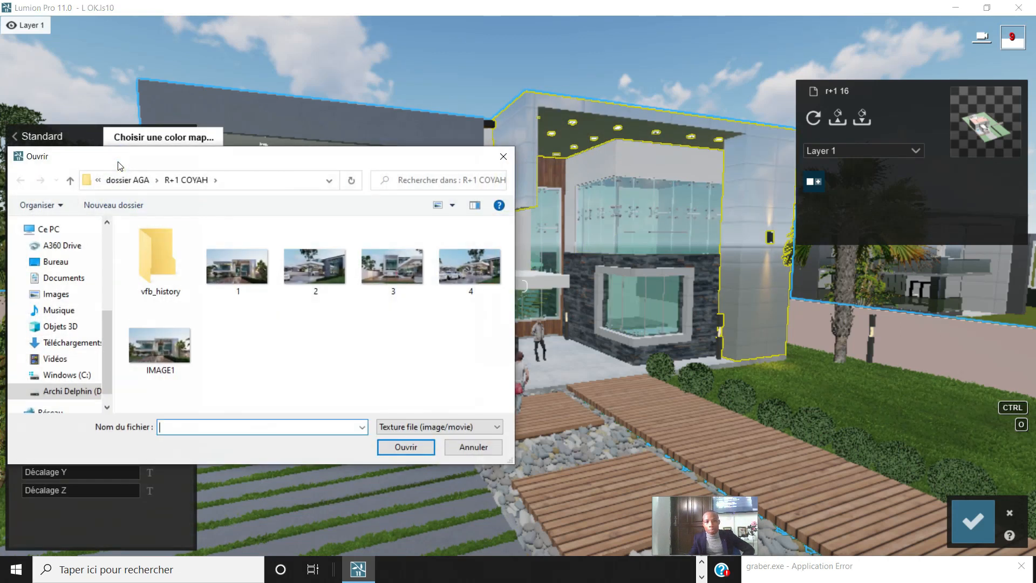
{"action": "left_click", "coordinate": [67, 391]}
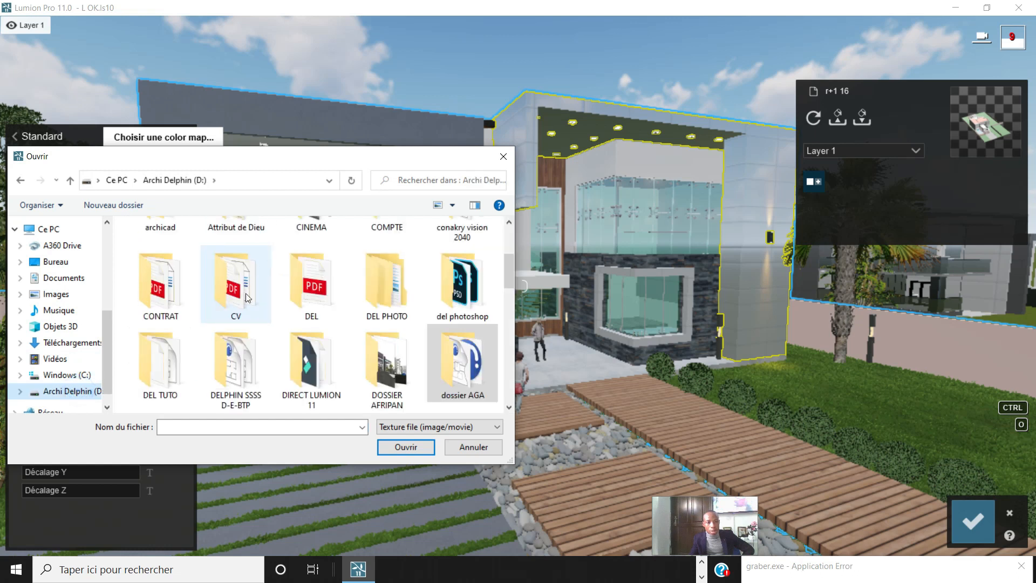
{"action": "scroll", "coordinate": [367, 345], "scroll_direction": "down", "scroll_amount": 2}
{"action": "double_click", "coordinate": [135, 367]}
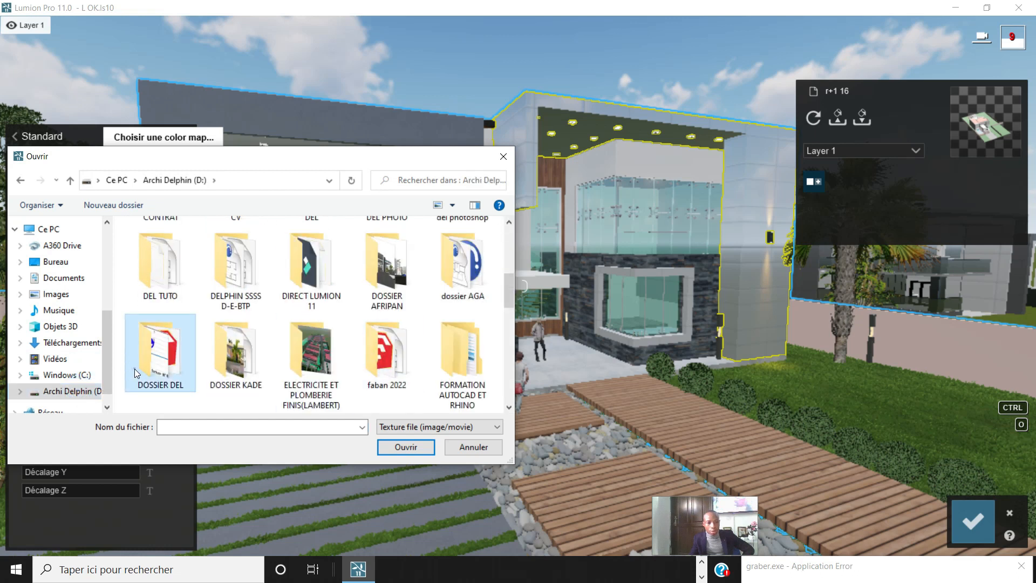
{"action": "double_click", "coordinate": [374, 265]}
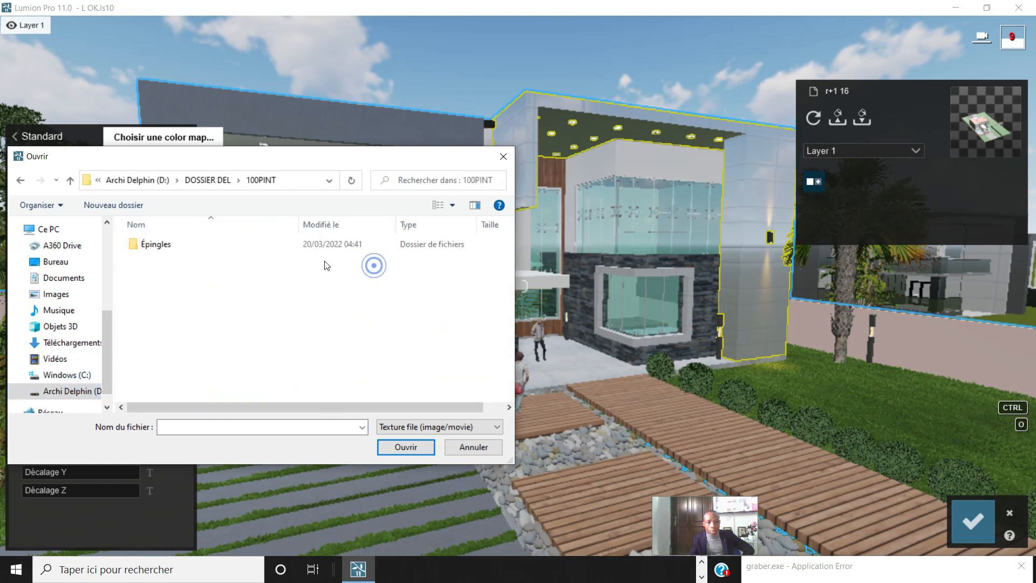
{"action": "double_click", "coordinate": [194, 251]}
{"action": "double_click", "coordinate": [180, 260]}
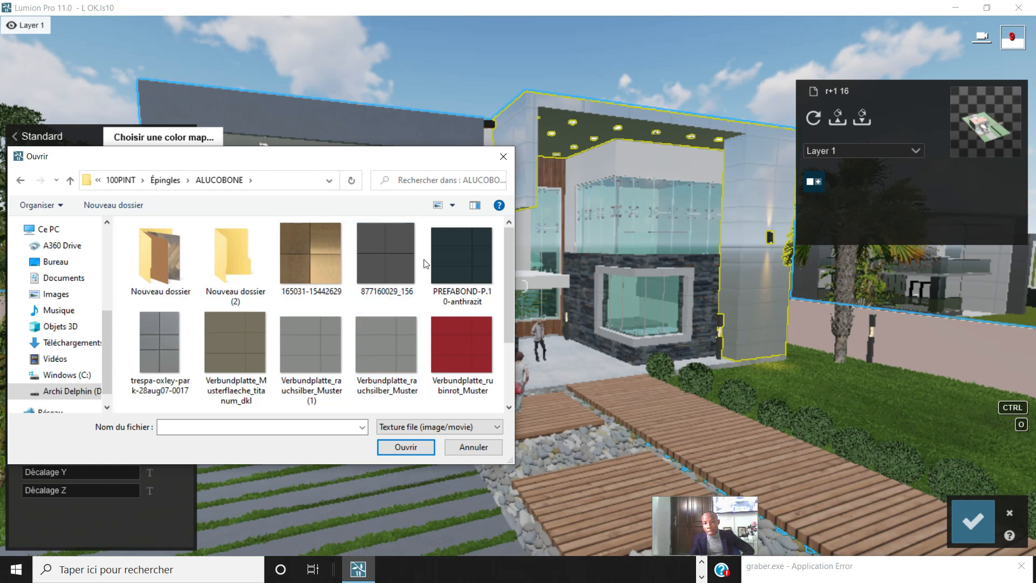
{"action": "left_click", "coordinate": [503, 156]}
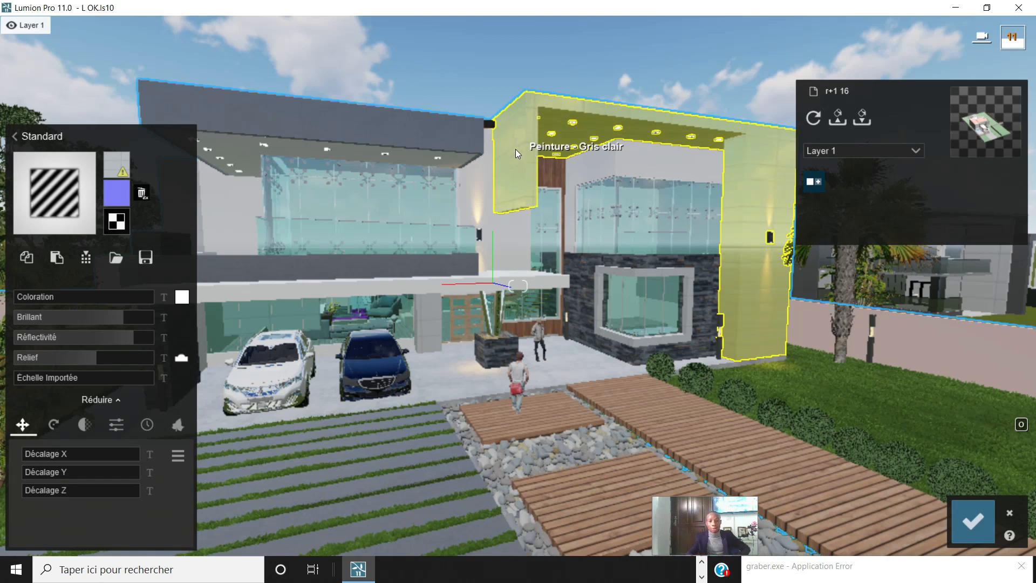
Load a panel texture from DOSSIER DEL > 100PINT > Épingles > ALUCOBONE as the displacement map of the light grey cladding material
{"action": "mouse_move", "coordinate": [118, 317]}
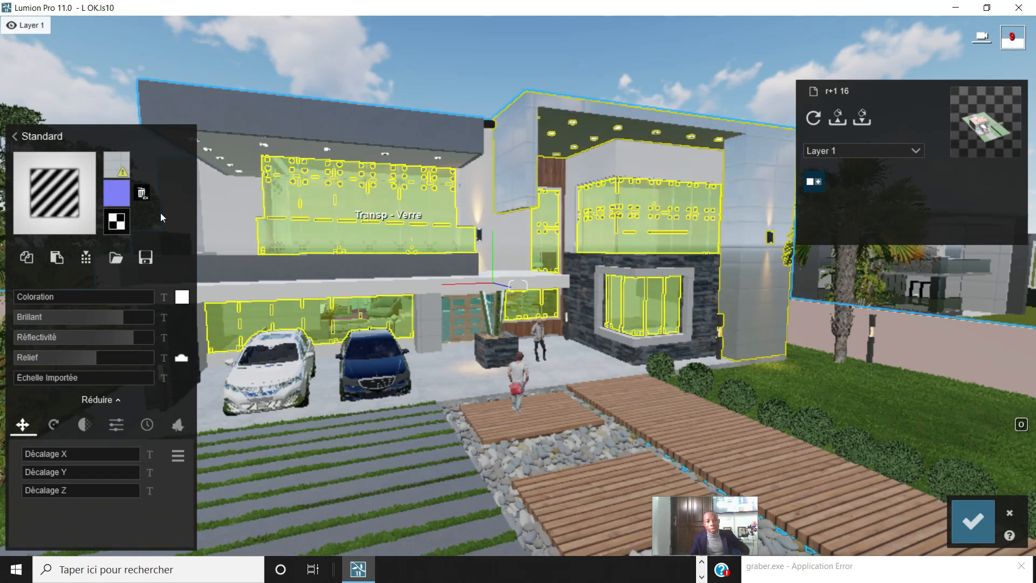
{"action": "left_click", "coordinate": [117, 221]}
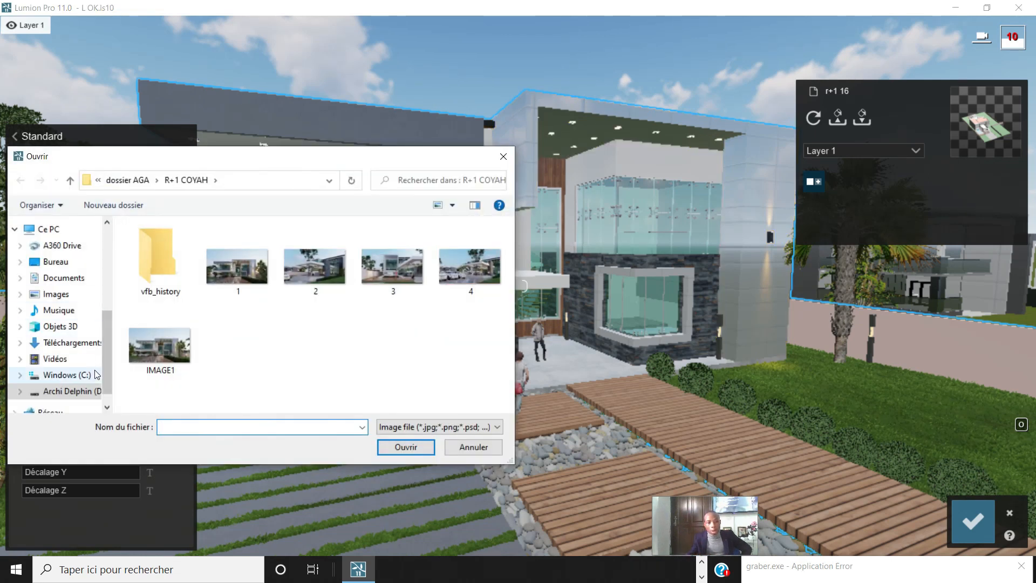
{"action": "left_click", "coordinate": [70, 391]}
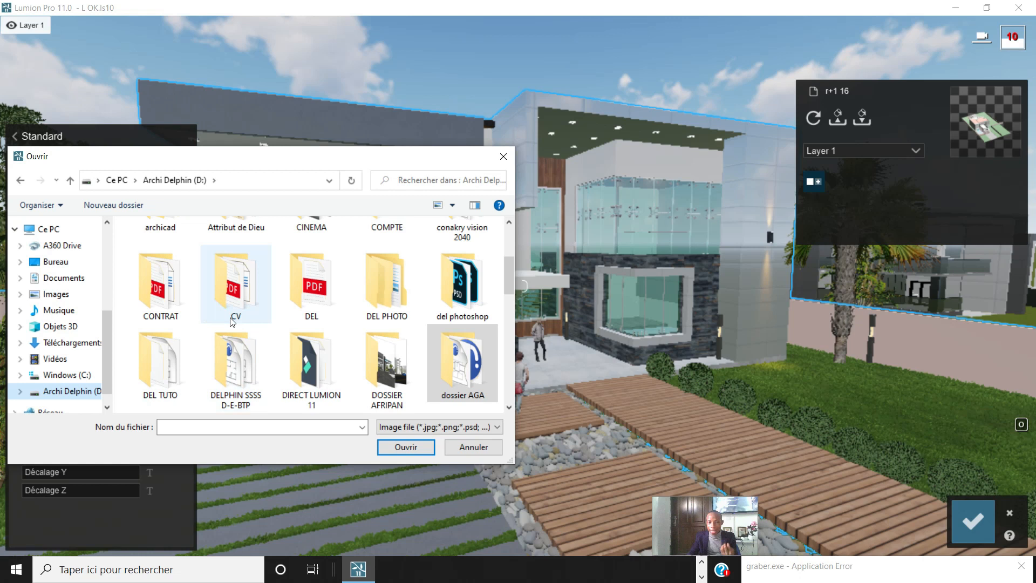
{"action": "scroll", "coordinate": [369, 329], "scroll_direction": "down", "scroll_amount": 1}
{"action": "double_click", "coordinate": [161, 356]}
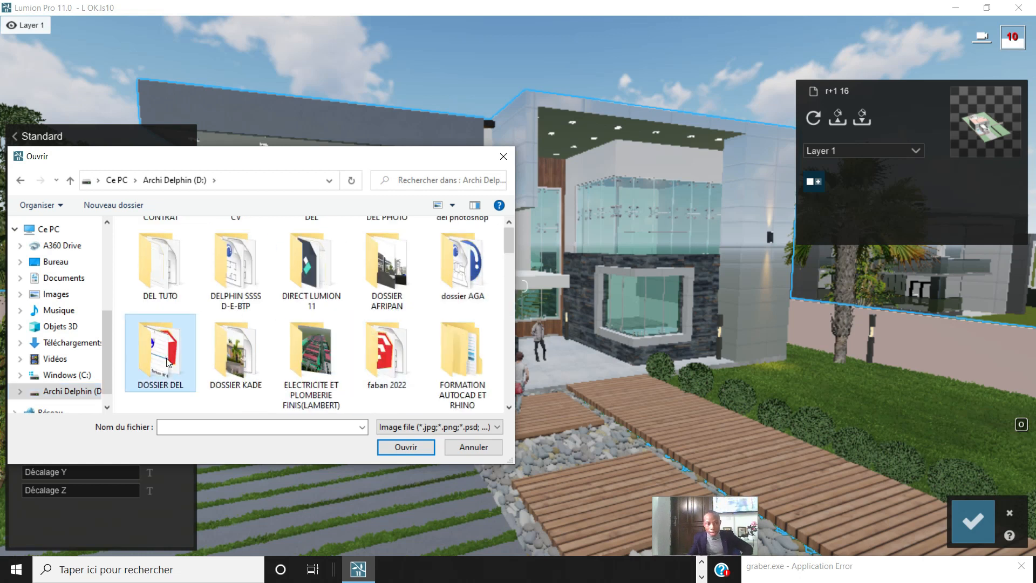
{"action": "scroll", "coordinate": [384, 287], "scroll_direction": "down", "scroll_amount": 1}
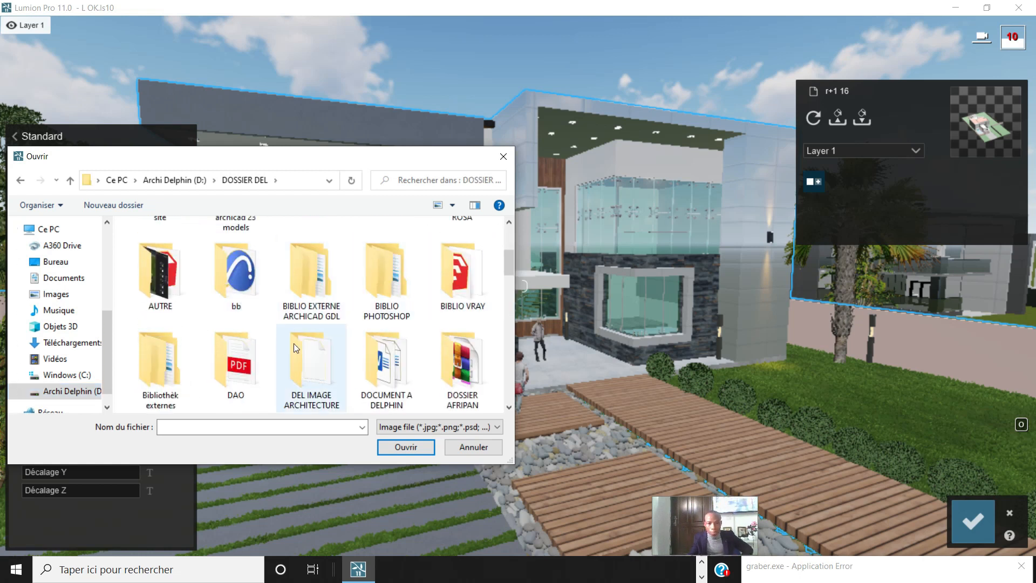
{"action": "scroll", "coordinate": [249, 325], "scroll_direction": "up", "scroll_amount": 2}
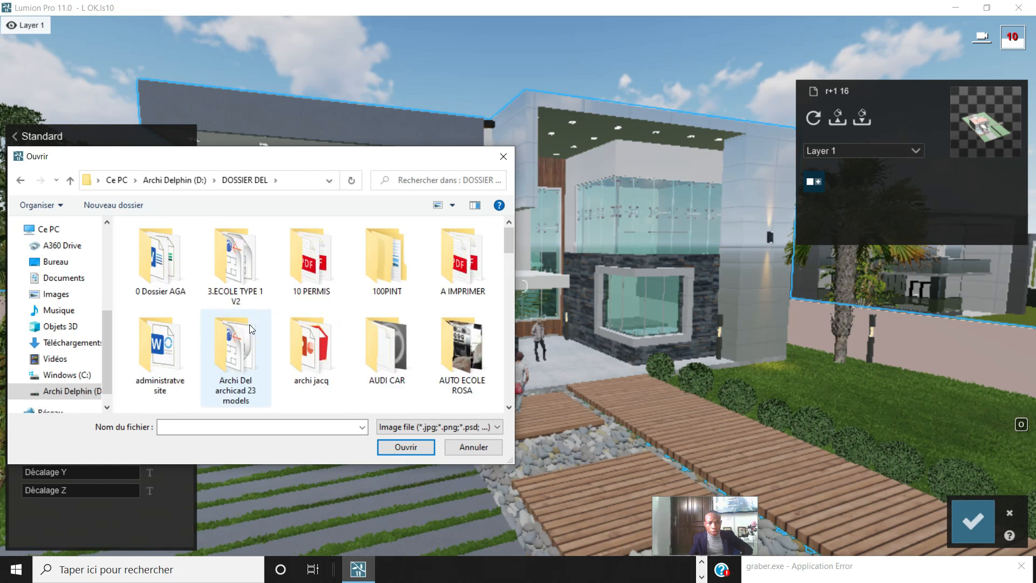
{"action": "double_click", "coordinate": [367, 280]}
{"action": "double_click", "coordinate": [163, 252]}
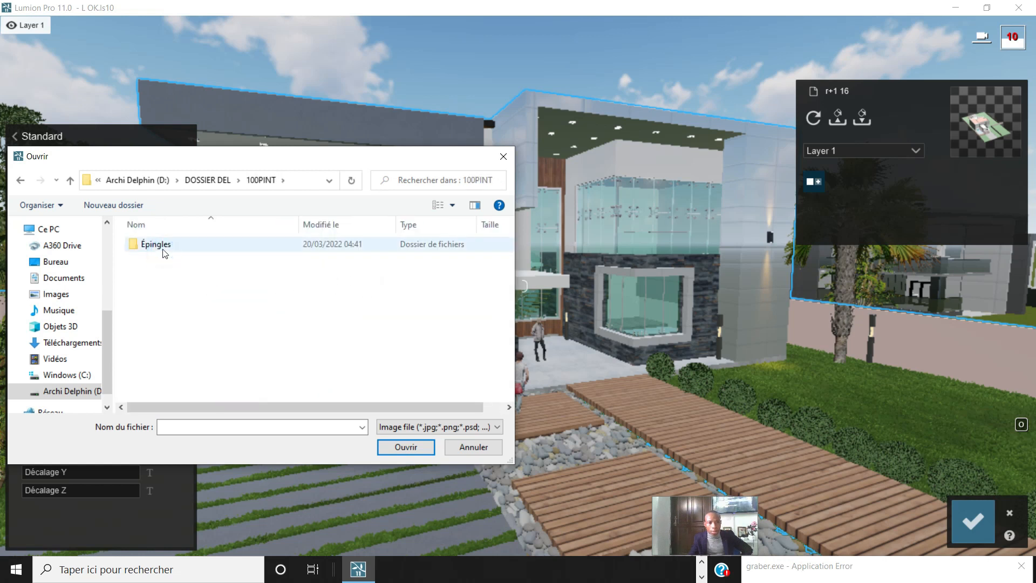
{"action": "double_click", "coordinate": [160, 257]}
{"action": "scroll", "coordinate": [240, 322], "scroll_direction": "down", "scroll_amount": 2}
{"action": "double_click", "coordinate": [239, 341]}
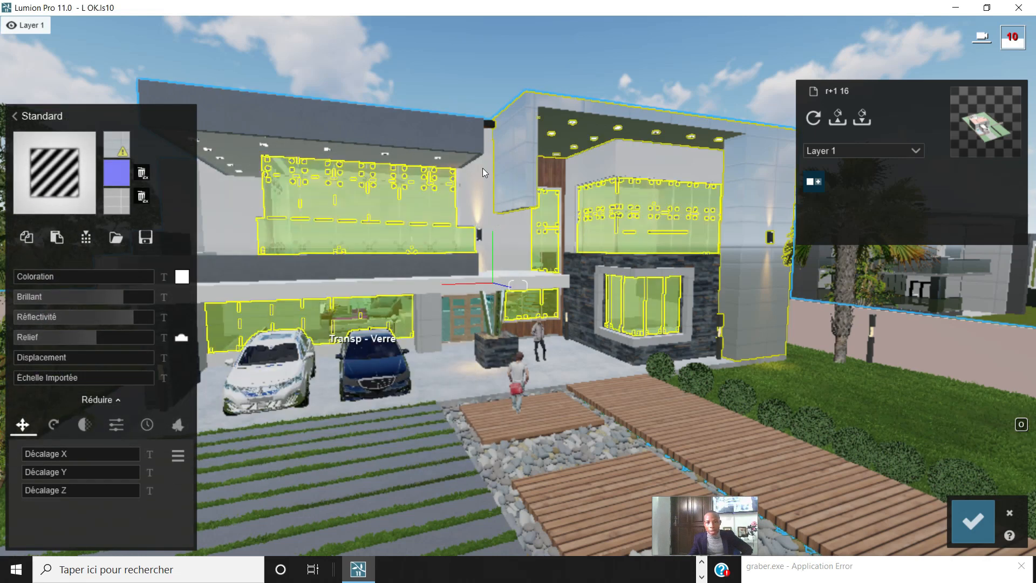
Raise the Displacement of the light grey cladding material to about a quarter of its range
{"action": "scroll", "coordinate": [525, 155], "scroll_direction": "up", "scroll_amount": 5}
{"action": "right_click_drag", "start_coordinate": [525, 156], "coordinate": [523, 184]}
{"action": "scroll", "coordinate": [425, 180], "scroll_direction": "down", "scroll_amount": 3}
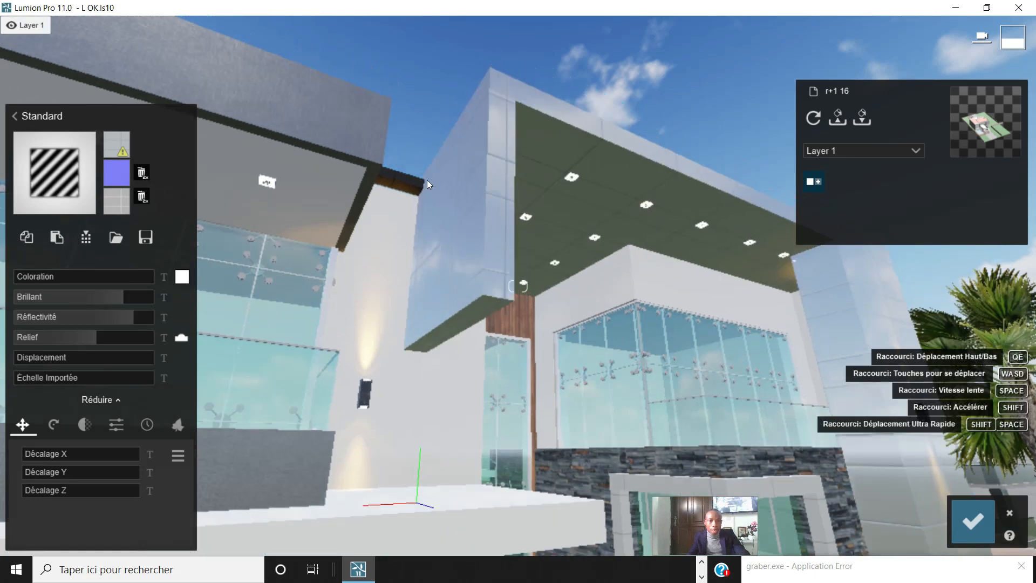
{"action": "right_click_drag", "start_coordinate": [426, 182], "coordinate": [400, 202]}
{"action": "key", "text": "w"}
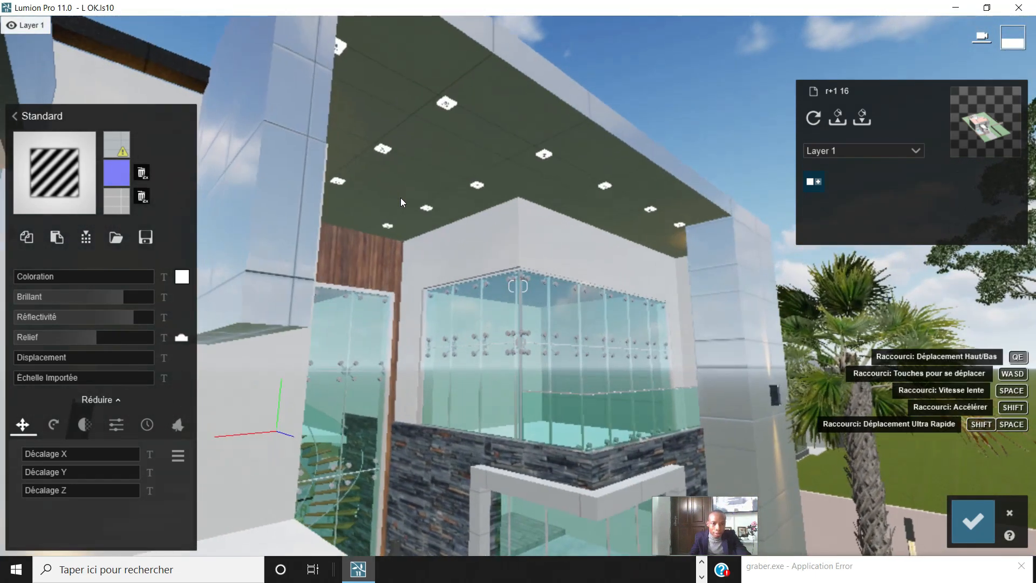
{"action": "key", "text": "a"}
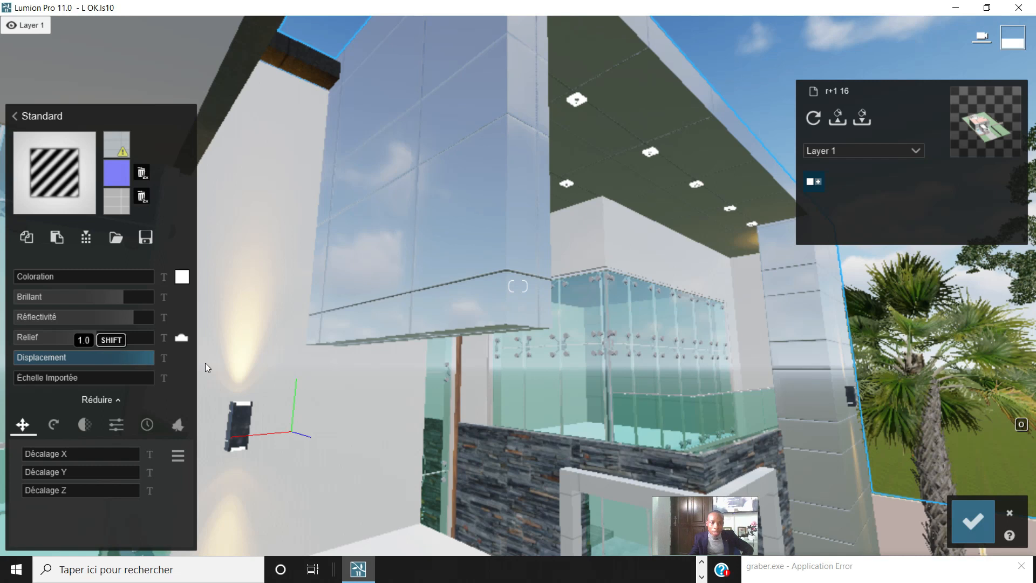
{"action": "mouse_move", "coordinate": [34, 367]}
{"action": "left_mouse_down"}
{"action": "mouse_move", "coordinate": [2, 376]}
{"action": "mouse_move", "coordinate": [279, 375]}
{"action": "mouse_move", "coordinate": [4, 369]}
{"action": "mouse_move", "coordinate": [68, 361]}
{"action": "mouse_move", "coordinate": [50, 369]}
{"action": "left_mouse_up"}
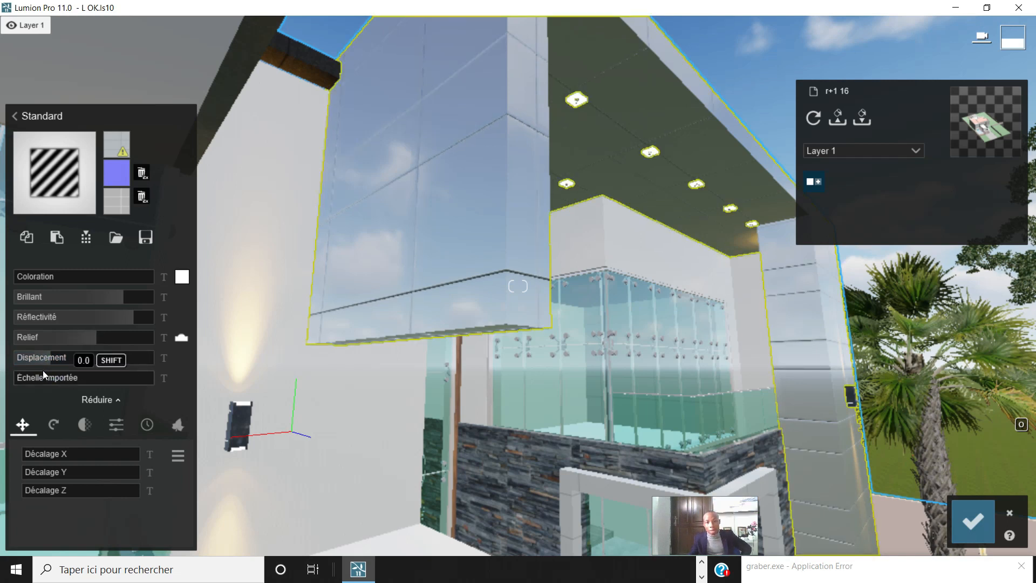
Examine the panel joints on the light grey cladding and the surrounding glass, stone and balcony surfaces of the façade
{"action": "scroll", "coordinate": [323, 379], "scroll_direction": "down", "scroll_amount": 3}
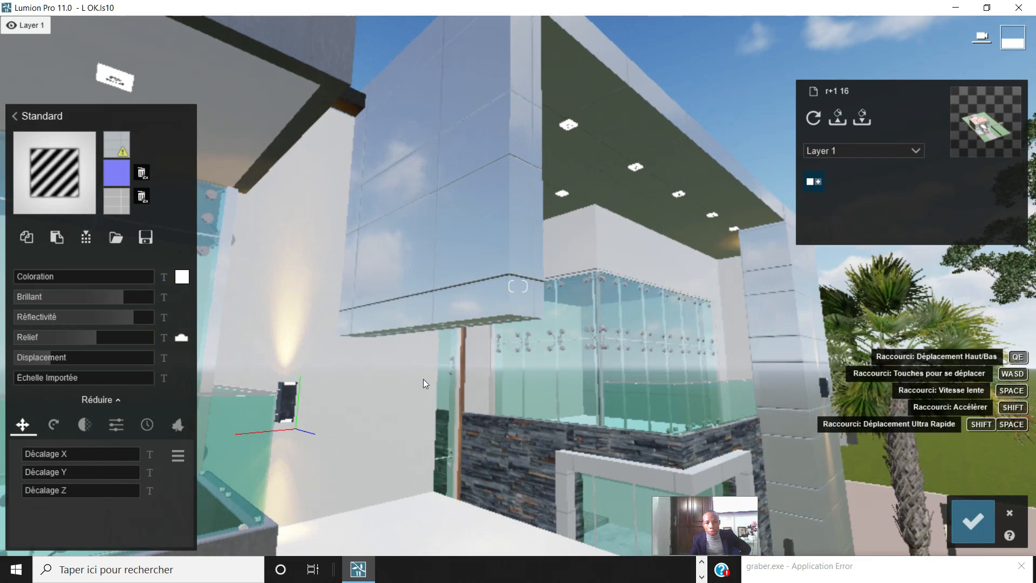
{"action": "right_click_drag", "start_coordinate": [545, 375], "coordinate": [482, 410]}
{"action": "right_click_drag", "start_coordinate": [552, 403], "coordinate": [642, 412]}
{"action": "scroll", "coordinate": [558, 409], "scroll_direction": "up", "scroll_amount": 4}
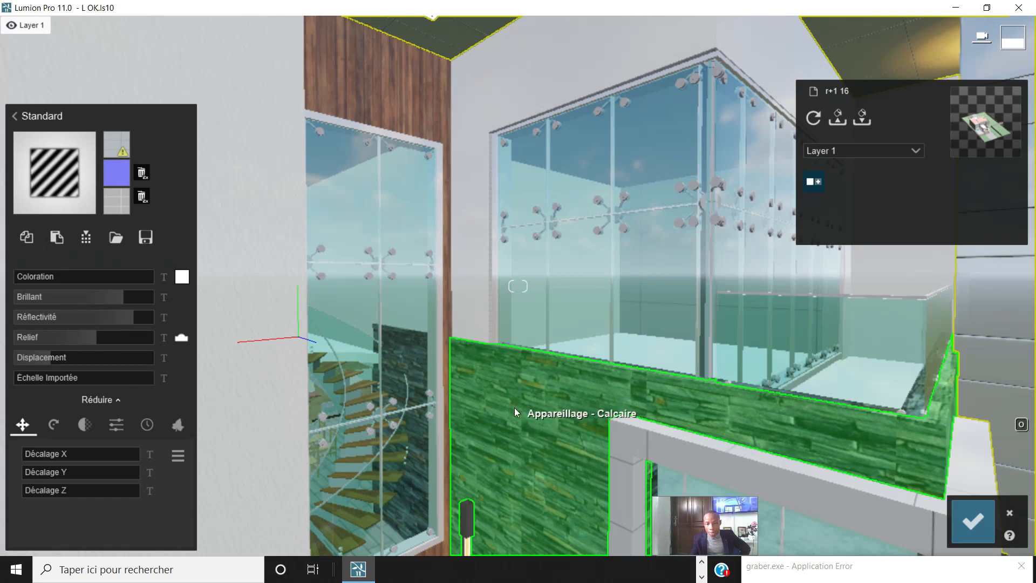
{"action": "scroll", "coordinate": [514, 407], "scroll_direction": "down", "scroll_amount": 5}
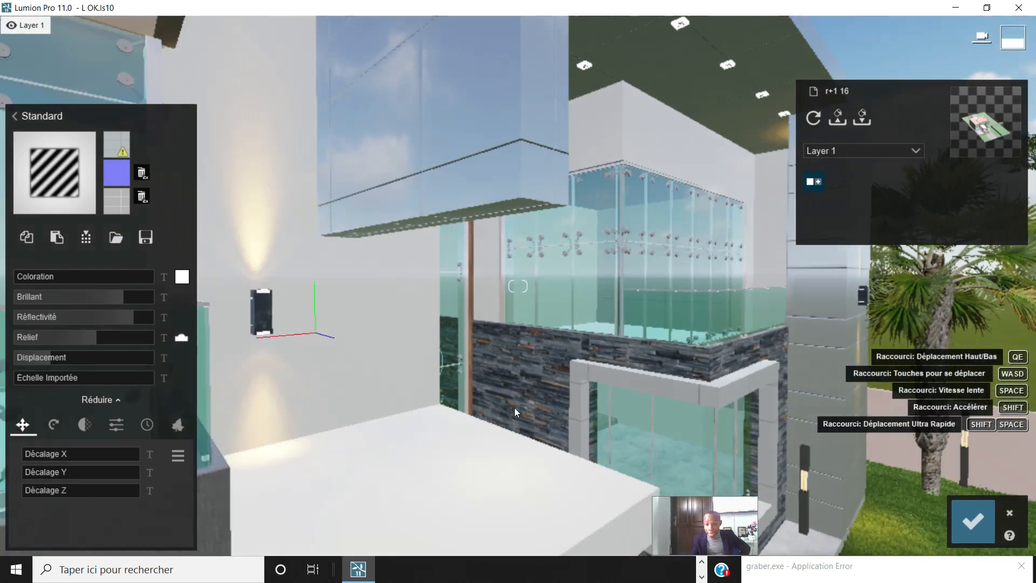
{"action": "right_click_drag", "start_coordinate": [597, 426], "coordinate": [605, 429]}
{"action": "scroll", "coordinate": [610, 425], "scroll_direction": "down", "scroll_amount": 2}
{"action": "scroll", "coordinate": [610, 426], "scroll_direction": "down", "scroll_amount": 2}
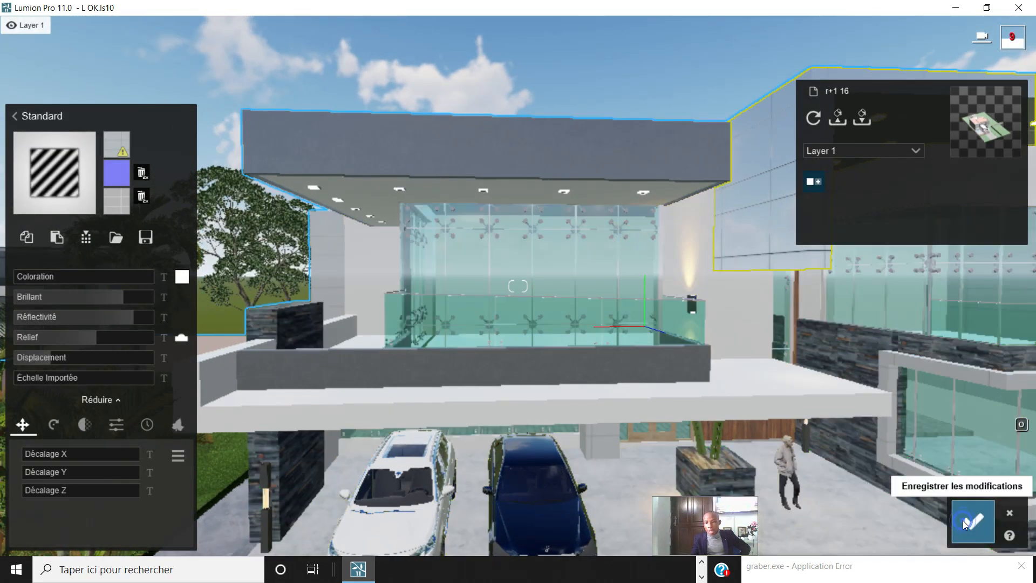
Save the material modifications and review the villa's whole front façade
{"action": "left_click", "coordinate": [963, 520]}
{"action": "scroll", "coordinate": [383, 263], "scroll_direction": "down", "scroll_amount": 5}
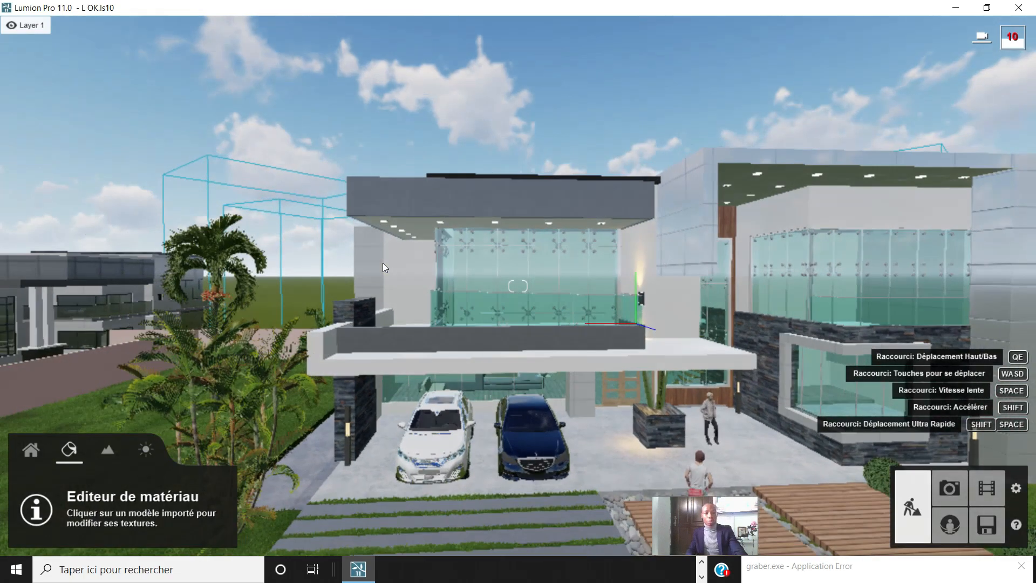
{"action": "key", "text": "e"}
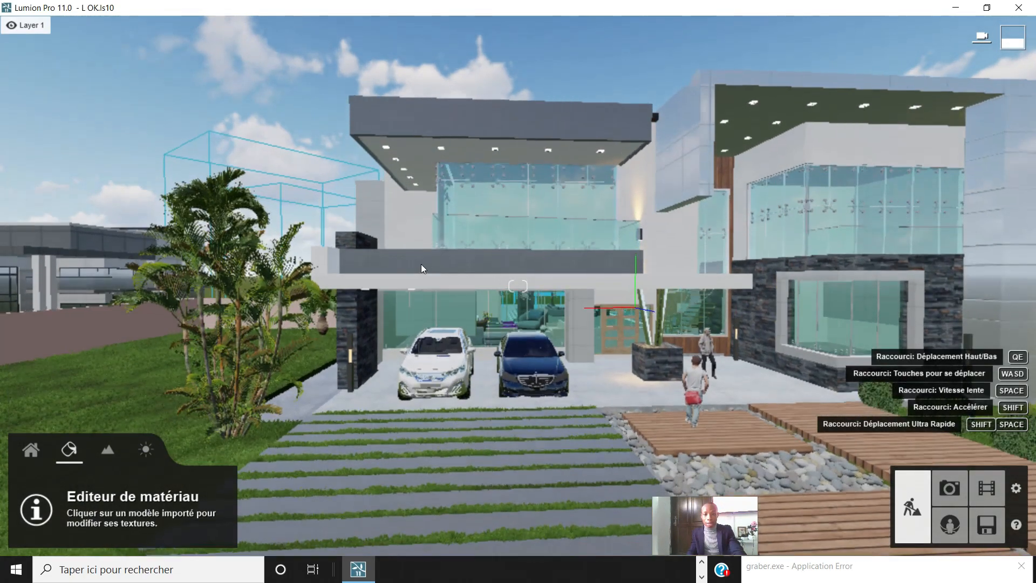
{"action": "key", "text": "d"}
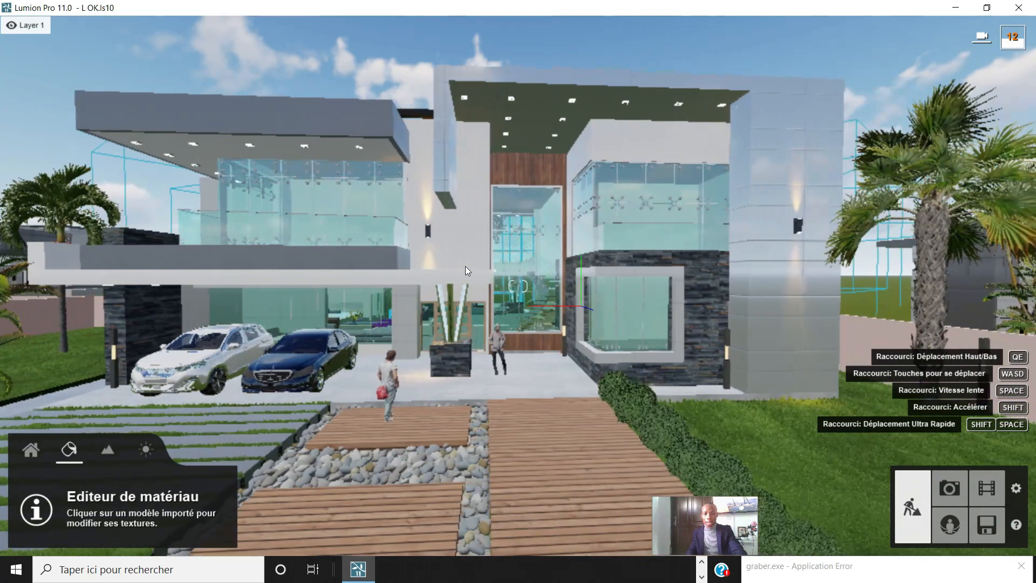
{"action": "right_click_drag", "start_coordinate": [468, 267], "coordinate": [462, 261]}
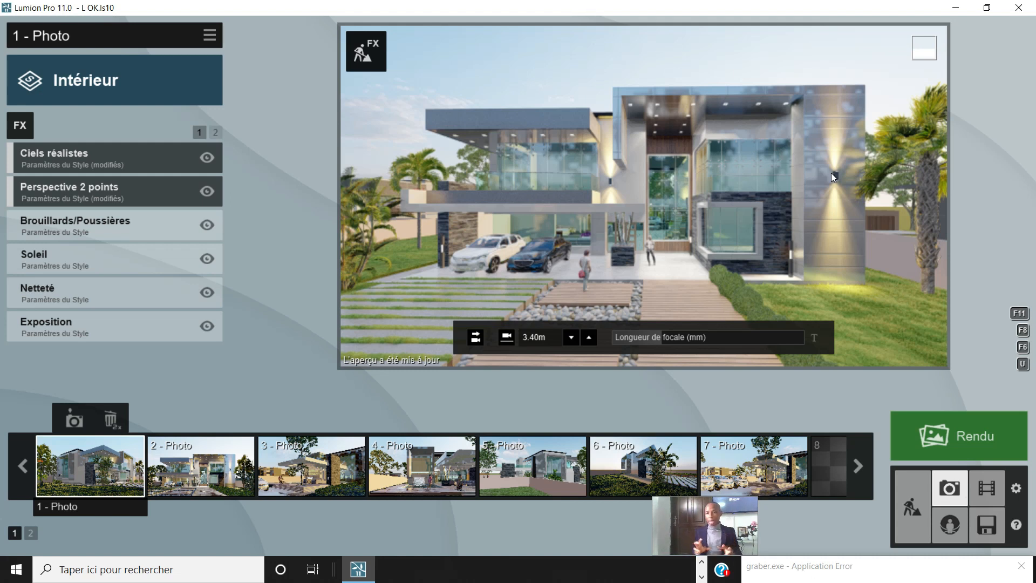
Start closing the program, and return to the photo view without quitting
{"action": "left_click", "coordinate": [1018, 8]}
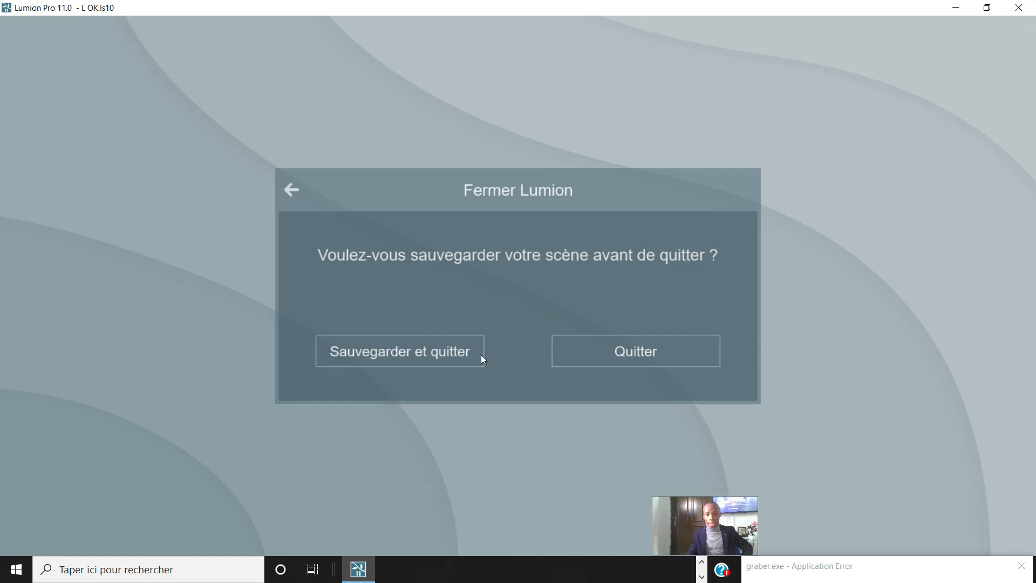
{"action": "left_click", "coordinate": [291, 190]}
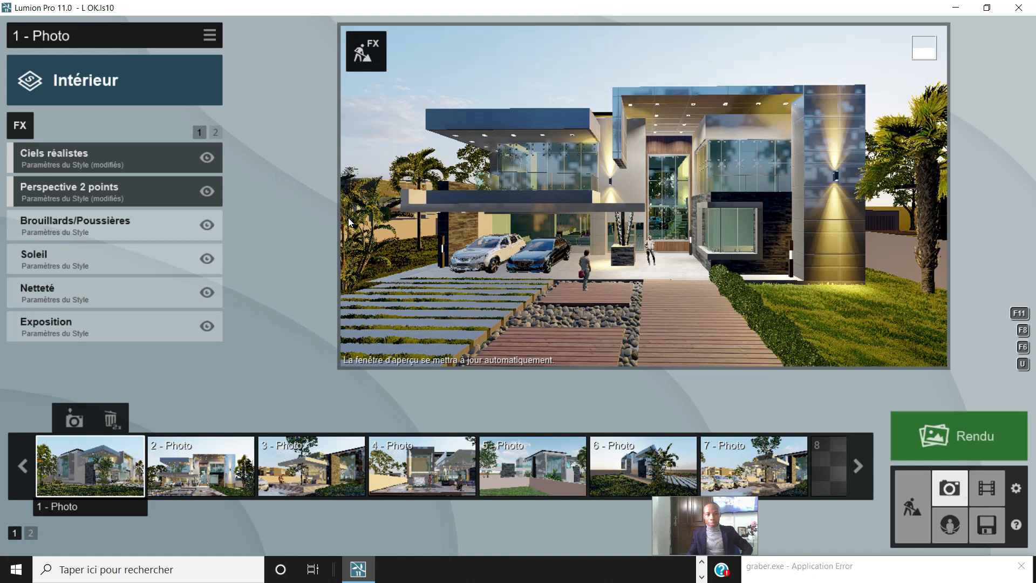
Return from the photo view to scene editing and activate the selection of light objects in the object library
{"action": "left_click", "coordinate": [911, 487]}
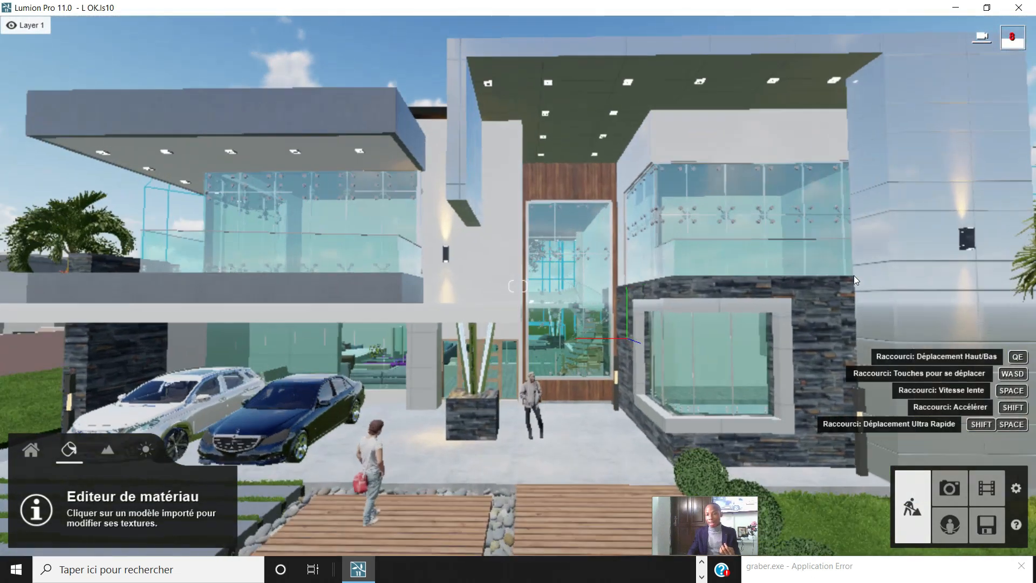
{"action": "key", "text": "w"}
{"action": "right_click_drag", "start_coordinate": [854, 275], "coordinate": [890, 273]}
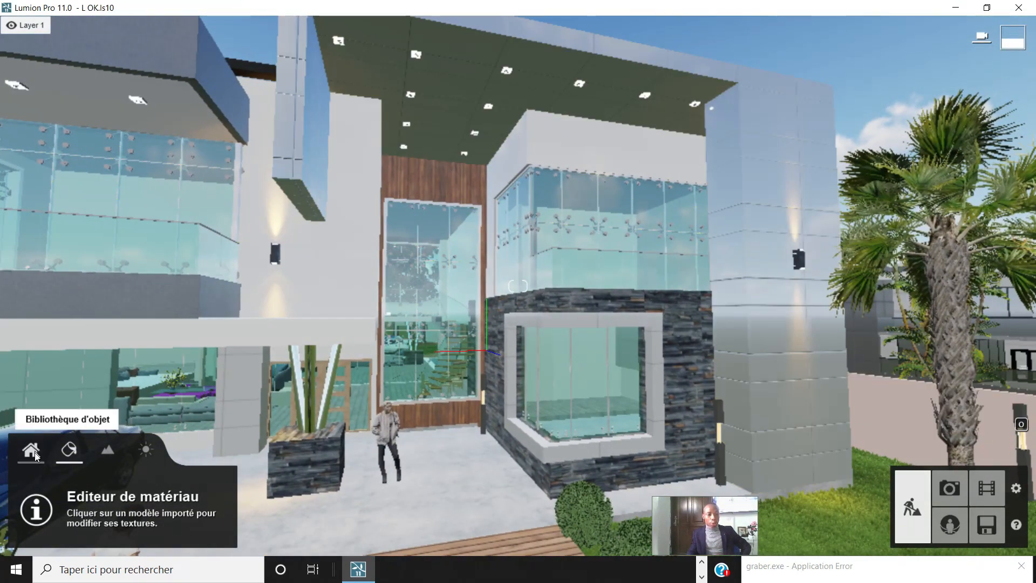
{"action": "left_click", "coordinate": [34, 451]}
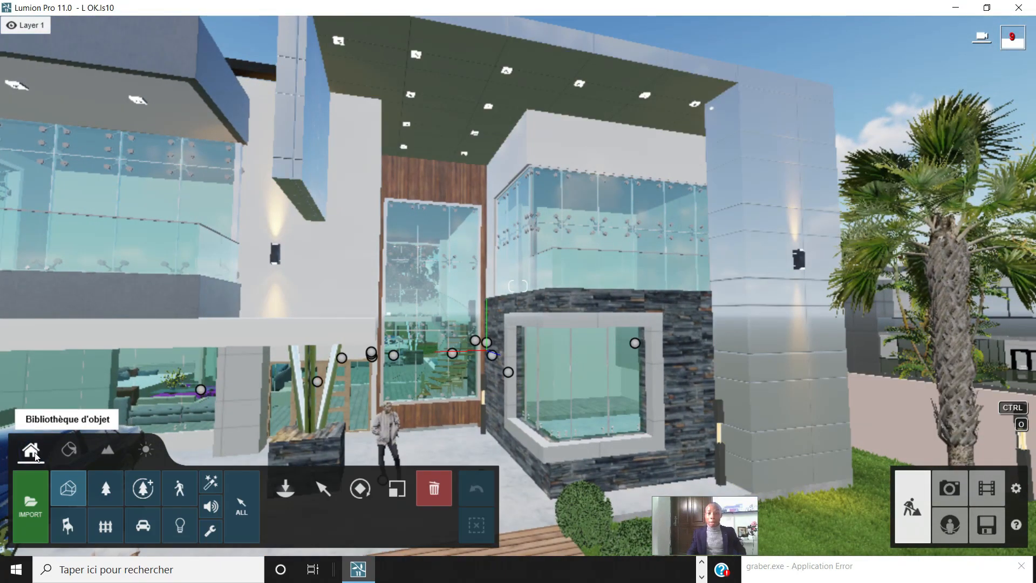
{"action": "left_click", "coordinate": [174, 529]}
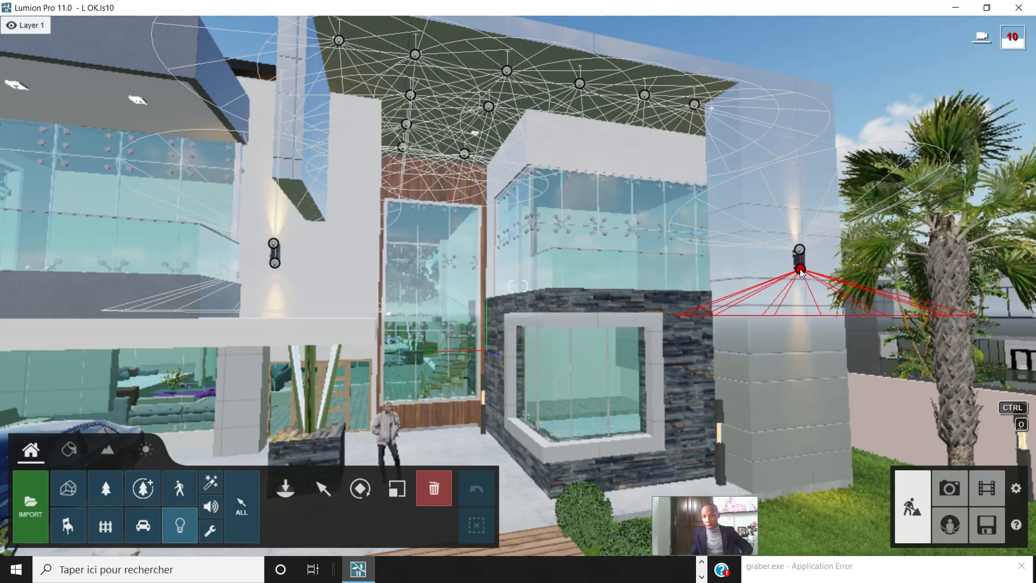
{"action": "left_click", "coordinate": [325, 491]}
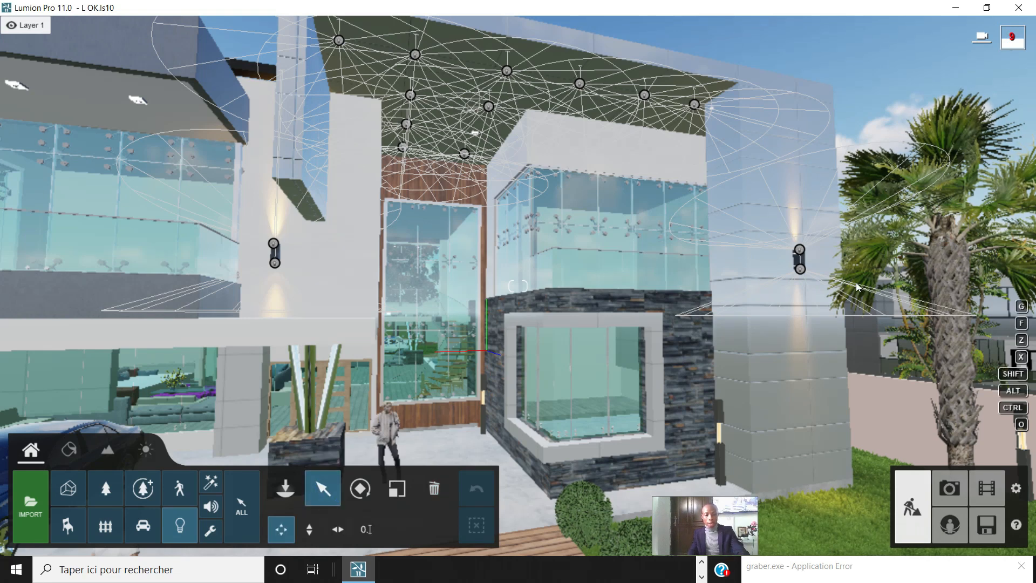
Select the lower spotlight of the wall lamp on the grey cladding pillar and start loading an IES profile for it
{"action": "key", "text": "d"}
{"action": "right_click_drag", "start_coordinate": [856, 283], "coordinate": [813, 254]}
{"action": "key", "text": "w"}
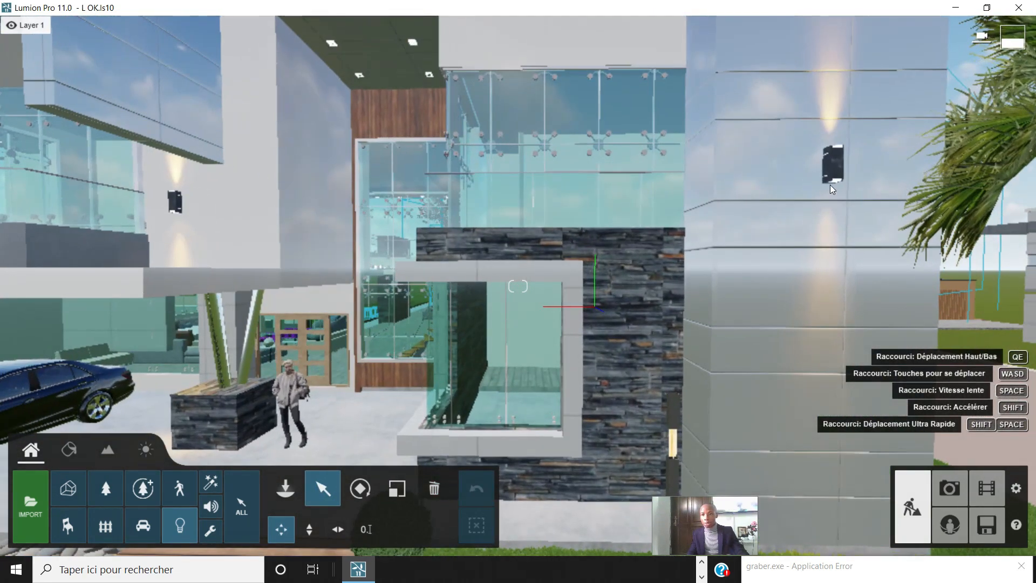
{"action": "left_click", "coordinate": [834, 181]}
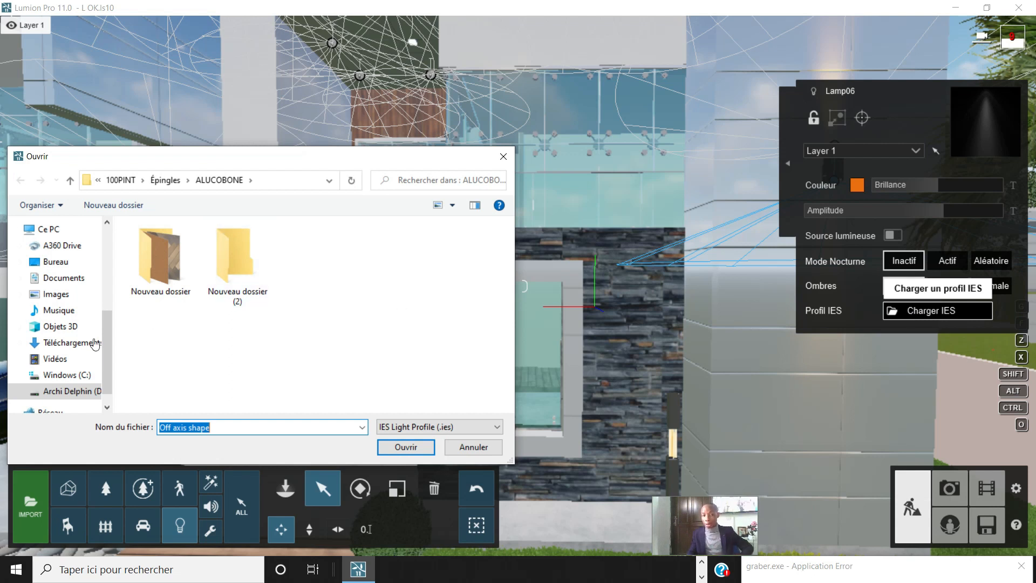
Load the IES profile B (8).IES for the lower spotlight from DOSSIER DEL > BIBLIO VRAY > light vray on drive D:
{"action": "left_click", "coordinate": [58, 391]}
{"action": "left_click", "coordinate": [157, 344]}
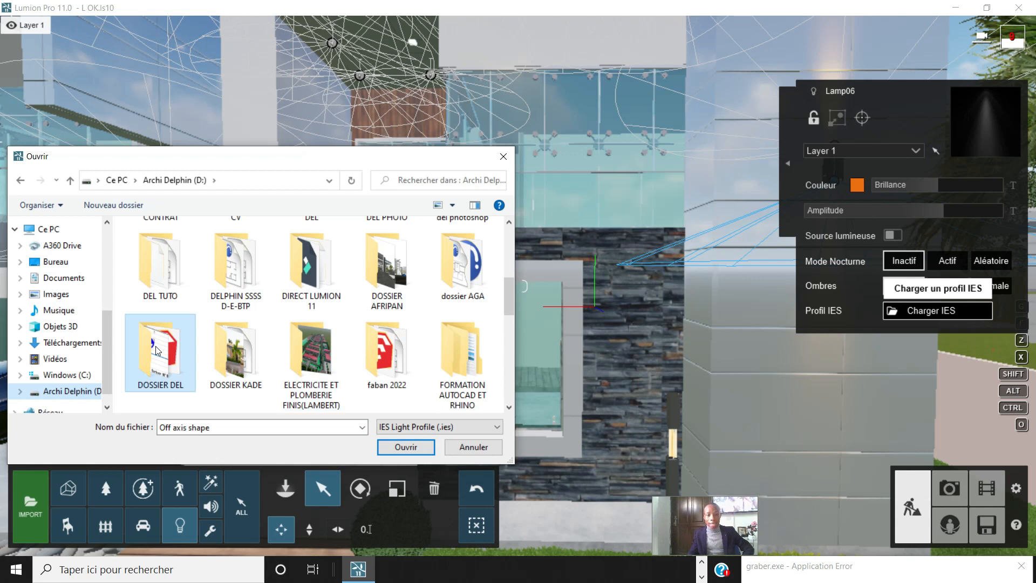
{"action": "double_click", "coordinate": [157, 350]}
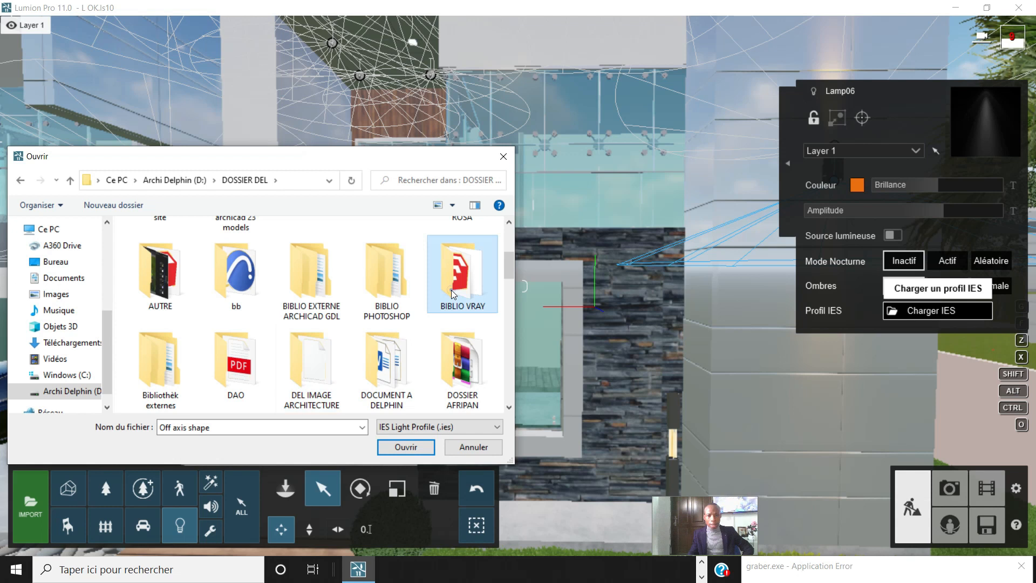
{"action": "double_click", "coordinate": [461, 275]}
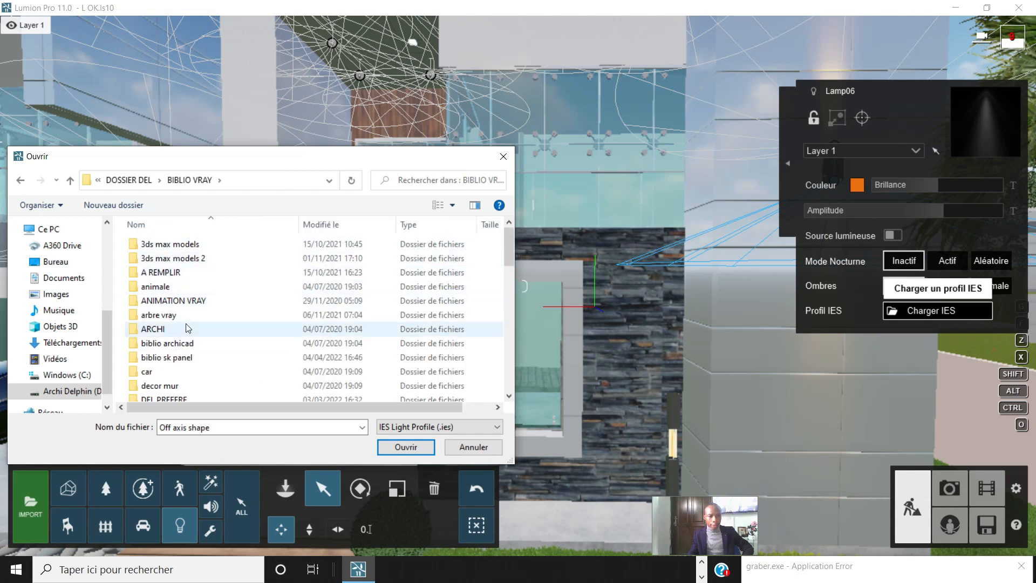
{"action": "scroll", "coordinate": [186, 368], "scroll_direction": "down", "scroll_amount": 1}
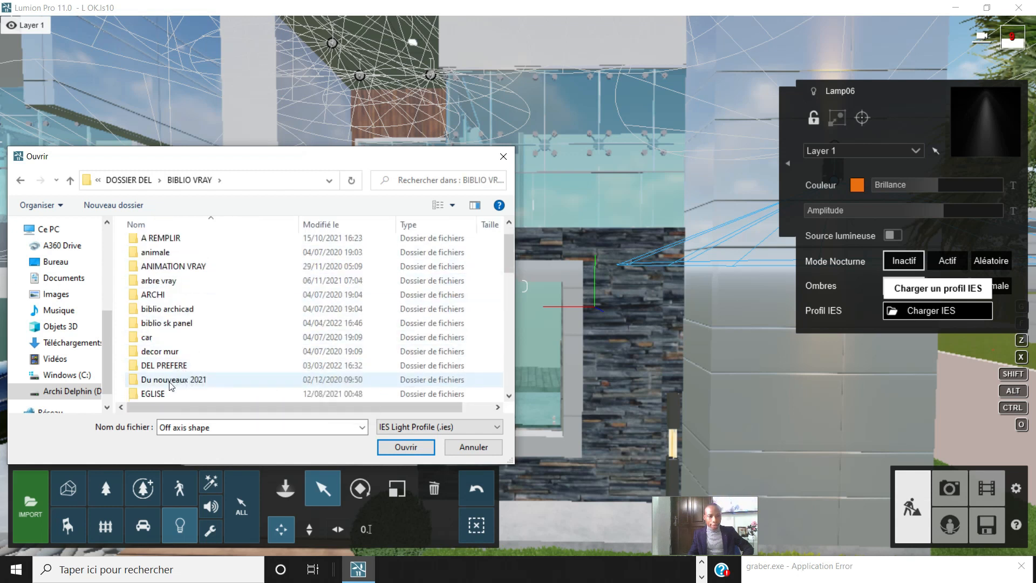
{"action": "scroll", "coordinate": [171, 385], "scroll_direction": "down", "scroll_amount": 2}
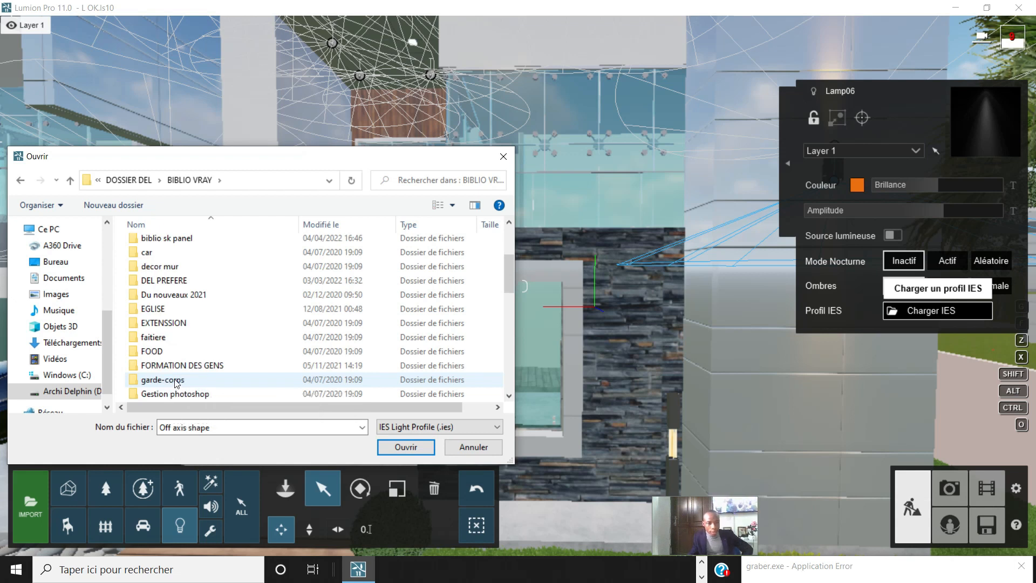
{"action": "scroll", "coordinate": [177, 383], "scroll_direction": "down", "scroll_amount": 1}
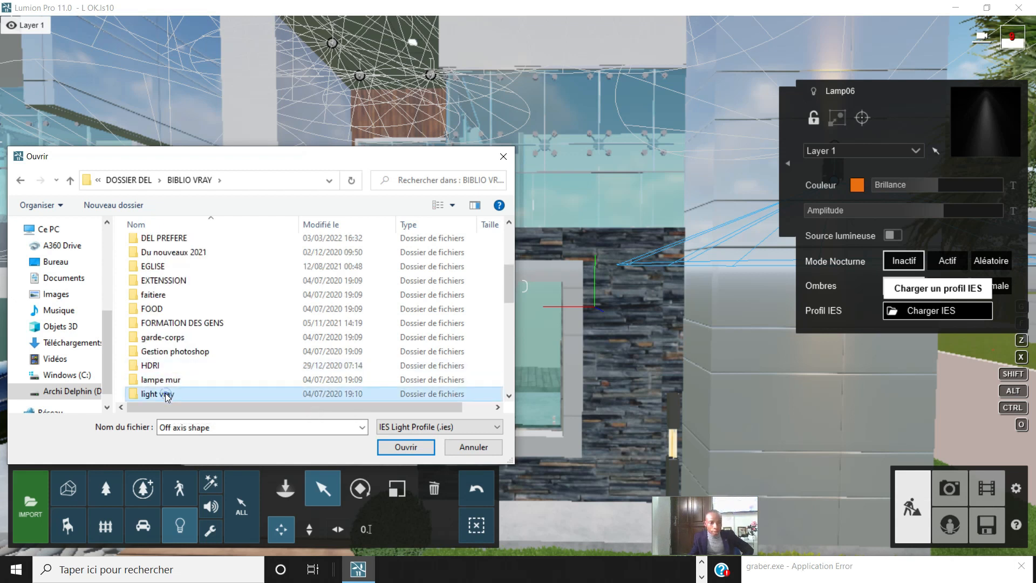
{"action": "double_click", "coordinate": [165, 394]}
{"action": "left_click", "coordinate": [151, 315]}
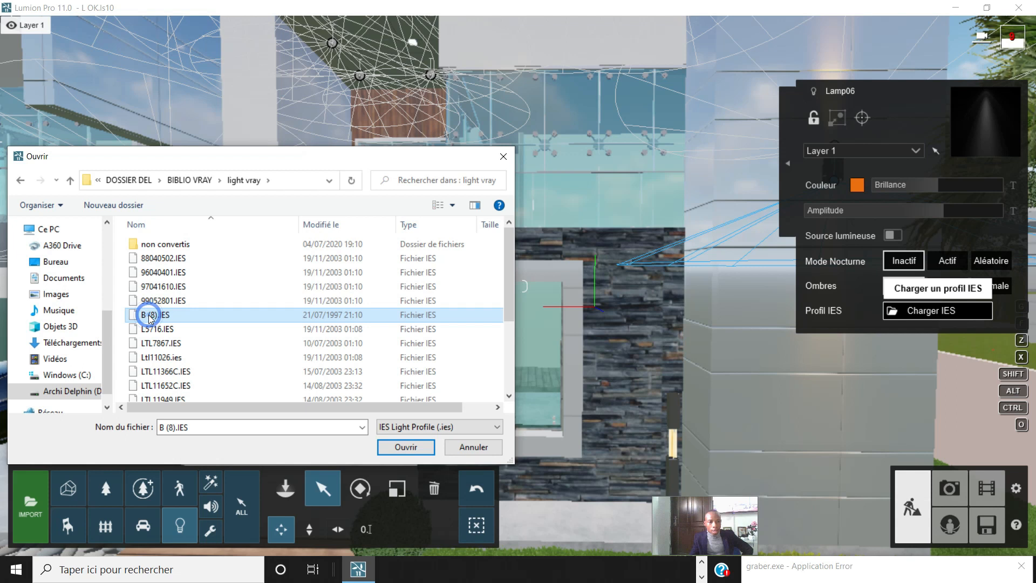
{"action": "left_click", "coordinate": [389, 447]}
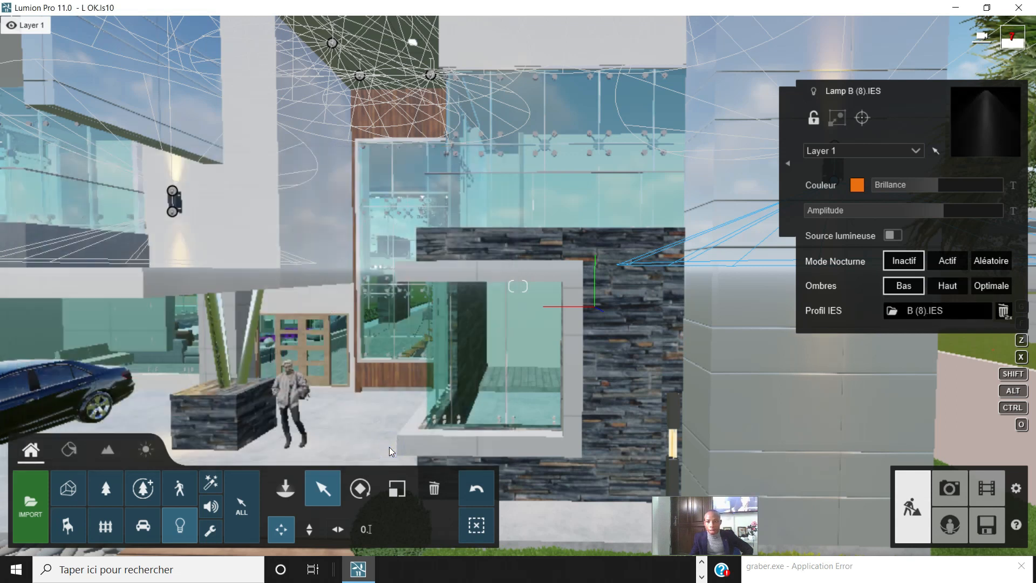
Examine the lower spotlight's beam on the cladding in the scene and the photo preview, and return to scene editing
{"action": "right_click_drag", "start_coordinate": [517, 322], "coordinate": [618, 311]}
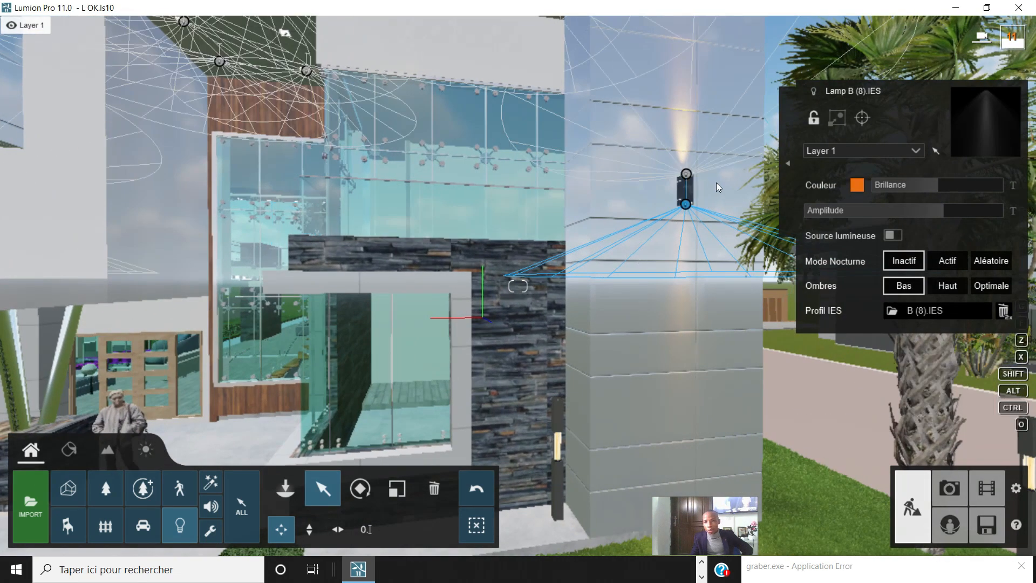
{"action": "key", "text": "d"}
{"action": "right_click_drag", "start_coordinate": [714, 184], "coordinate": [678, 164]}
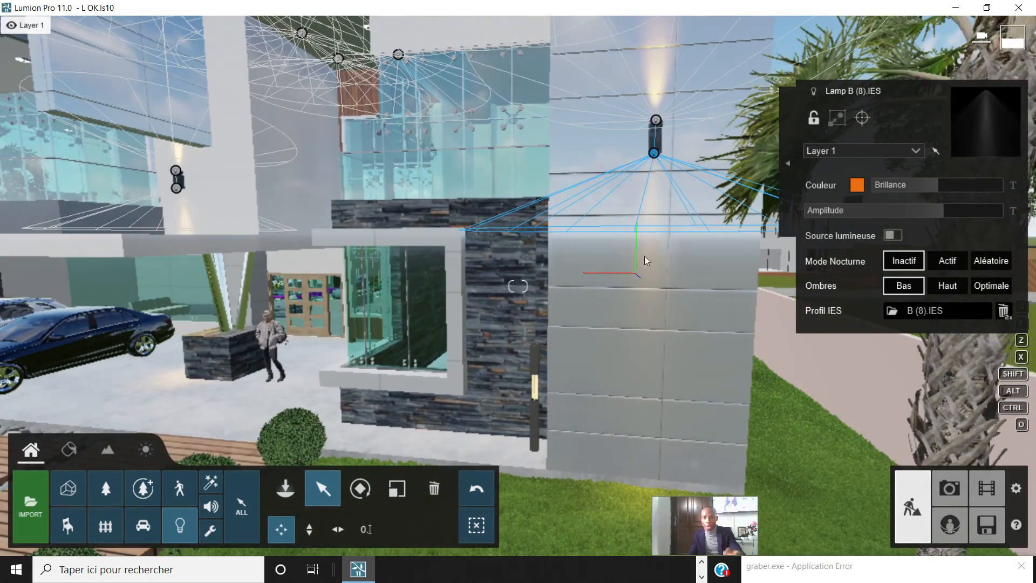
{"action": "mouse_move", "coordinate": [645, 69]}
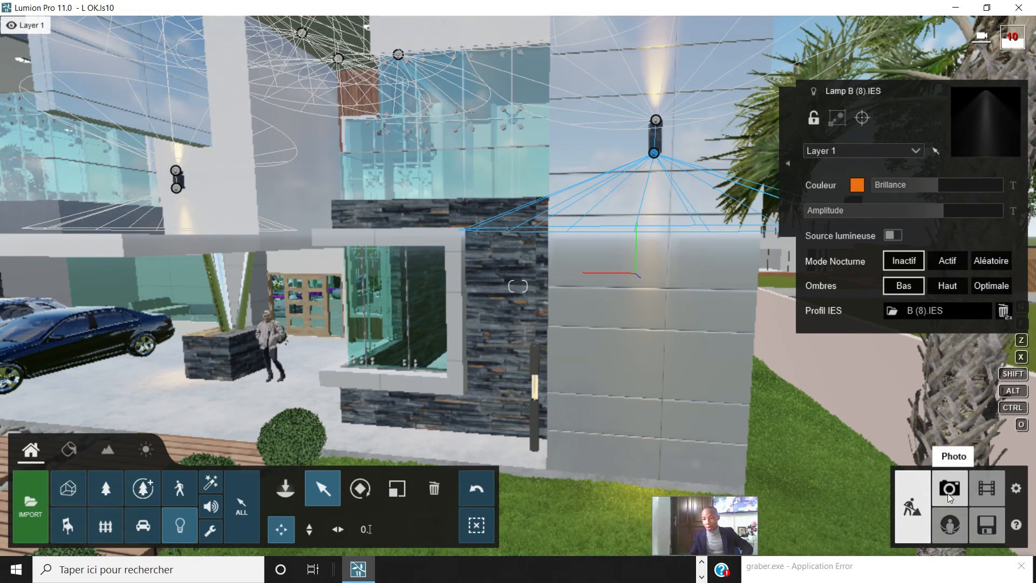
{"action": "left_click", "coordinate": [948, 494]}
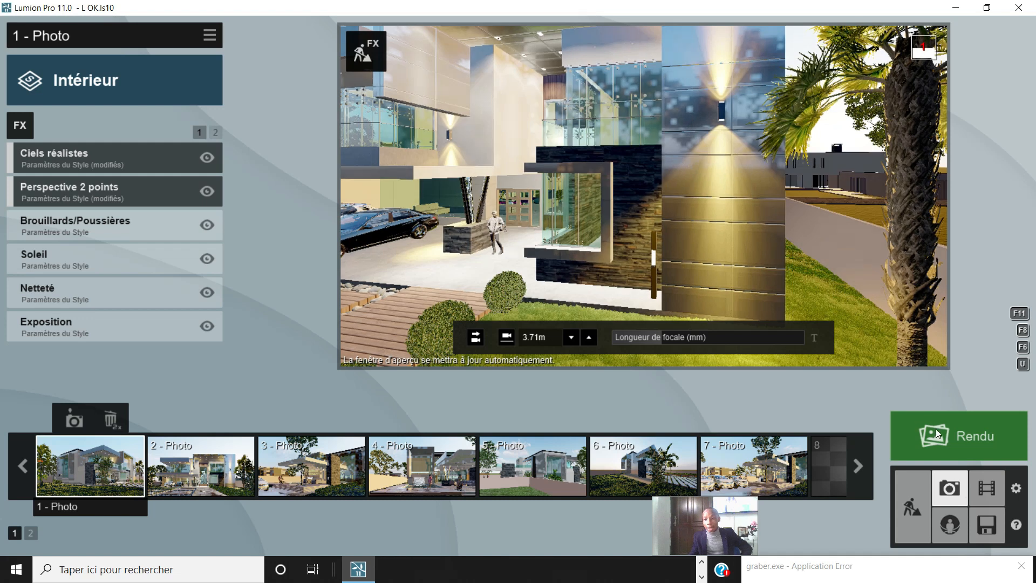
{"action": "left_click", "coordinate": [916, 494]}
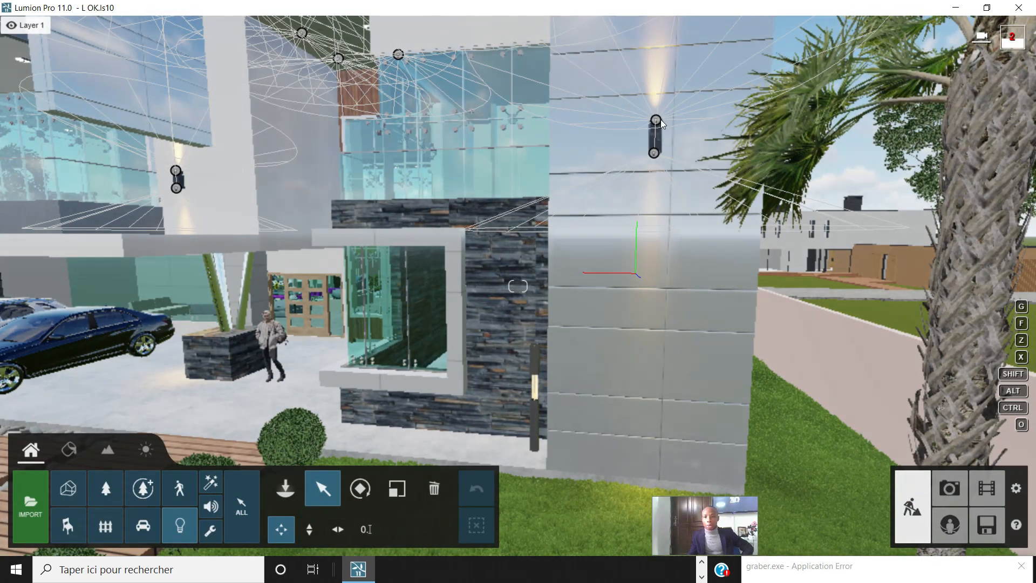
Slightly reduce the brightness (Brillance) of the lower wall spotlight and set its Amplitude to about 2.1 rad
{"action": "left_click", "coordinate": [653, 154]}
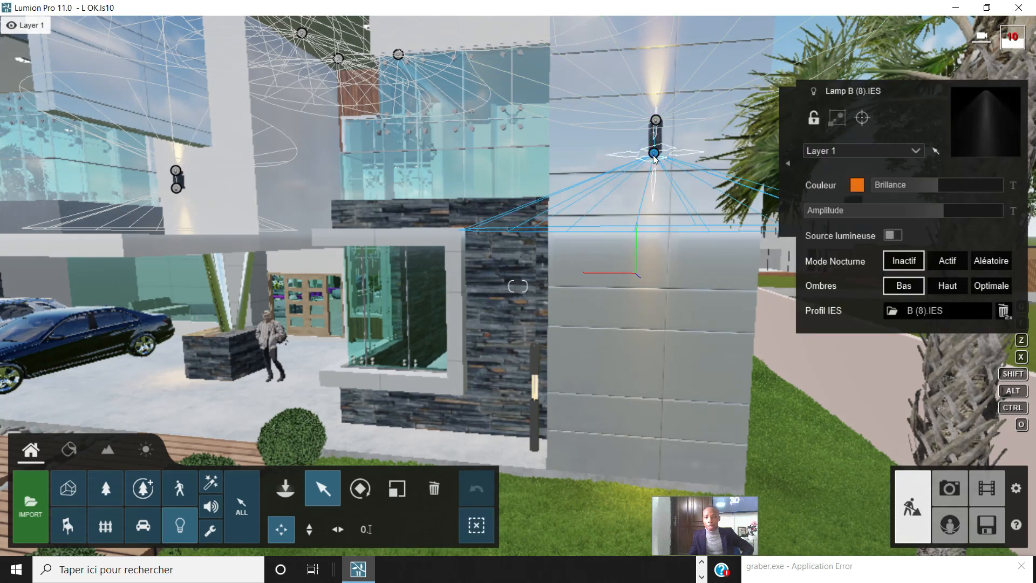
{"action": "mouse_move", "coordinate": [911, 185]}
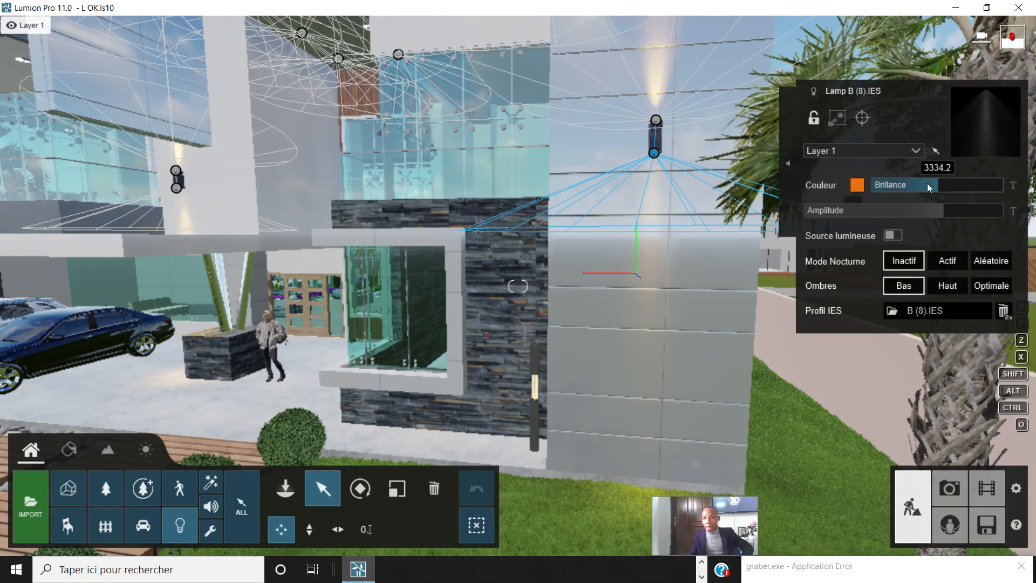
{"action": "left_click_drag", "start_coordinate": [927, 183], "coordinate": [917, 210]}
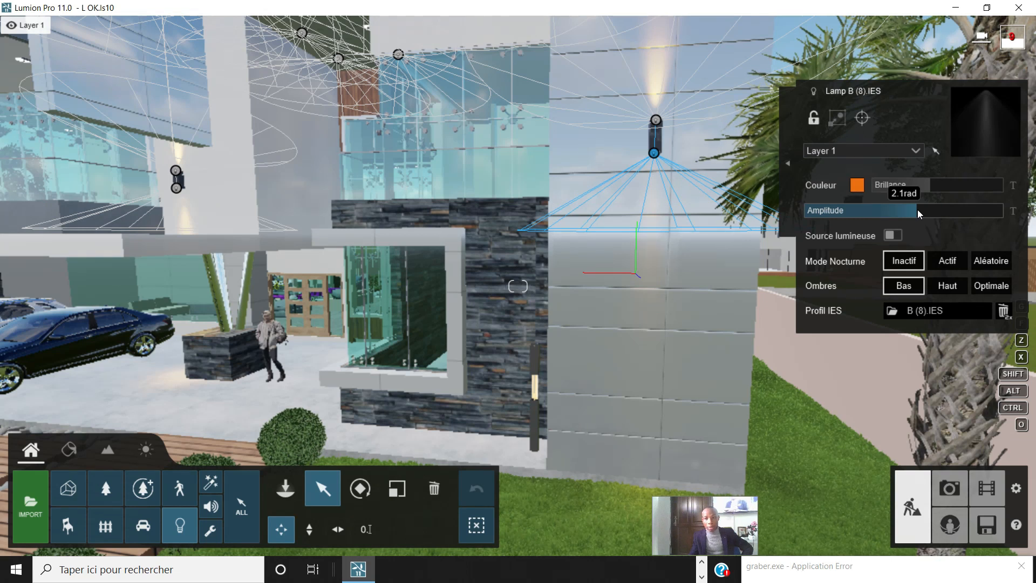
{"action": "left_click_drag", "start_coordinate": [918, 209], "coordinate": [915, 209]}
Load B (8).IES for the upper spotlight of the same wall lamp, slightly reduce its brightness and set its Amplitude to 2.2 rad
{"action": "right_click_drag", "start_coordinate": [694, 263], "coordinate": [689, 259]}
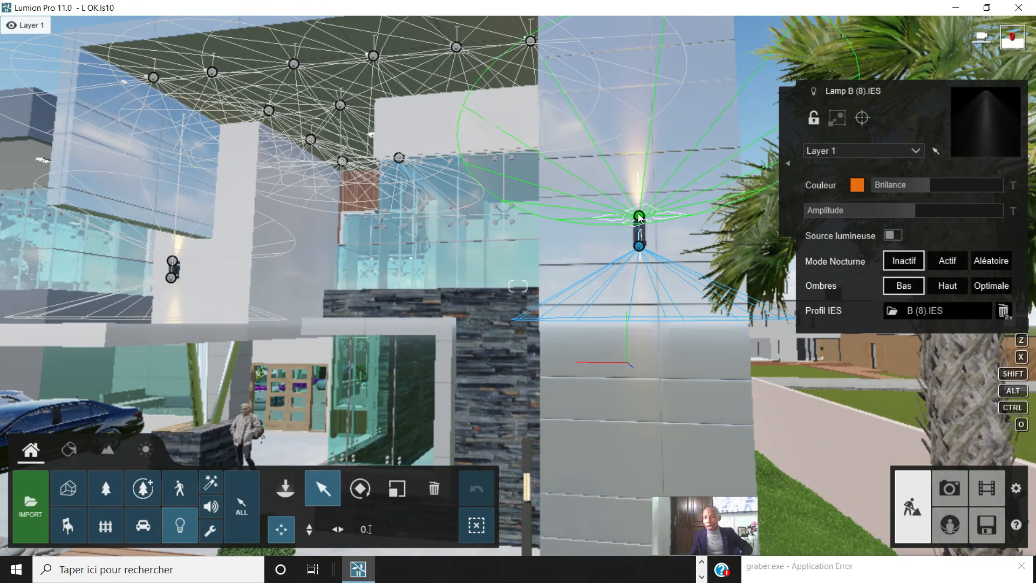
{"action": "left_click", "coordinate": [638, 216]}
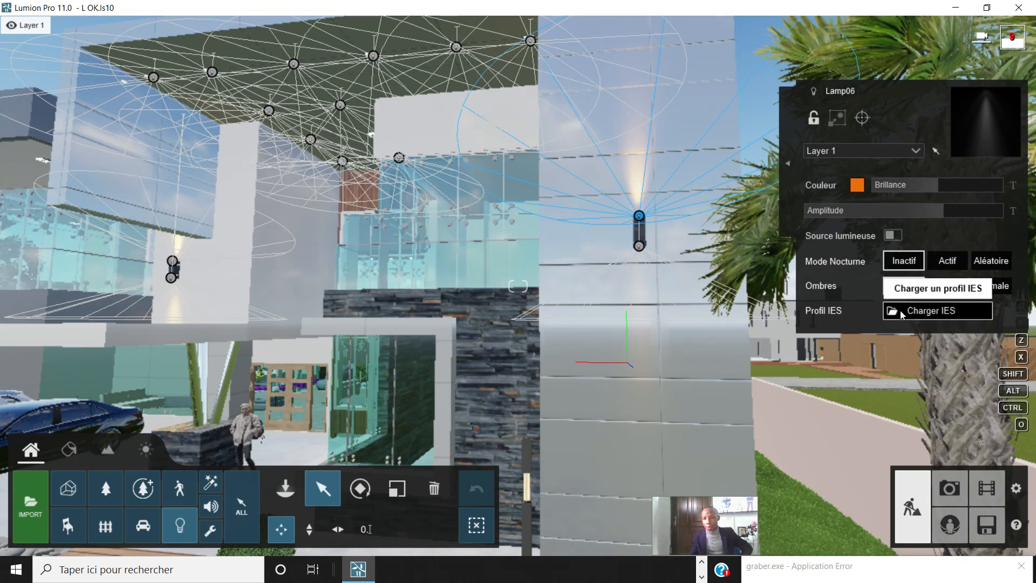
{"action": "left_click", "coordinate": [922, 310]}
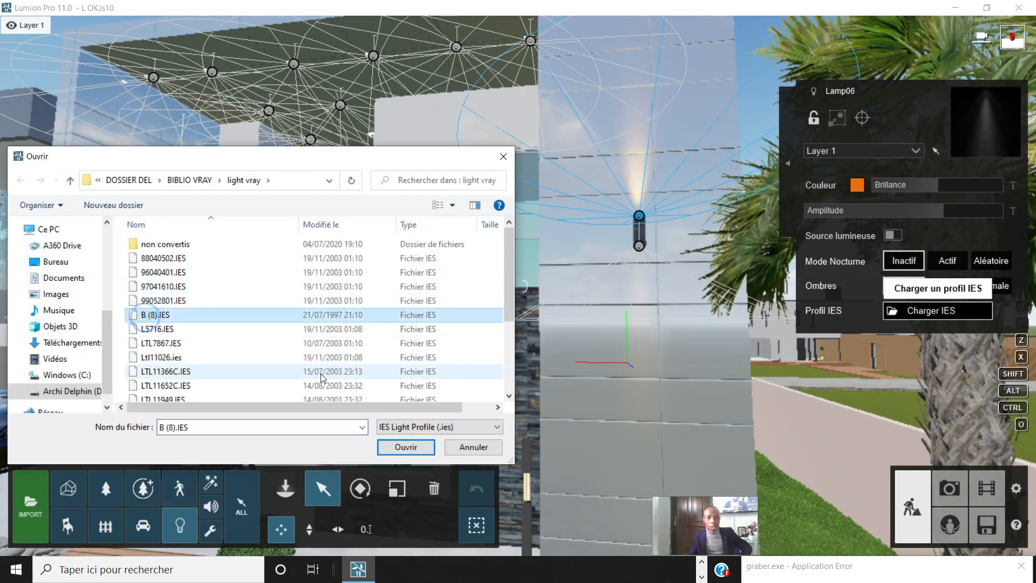
{"action": "left_click", "coordinate": [406, 447]}
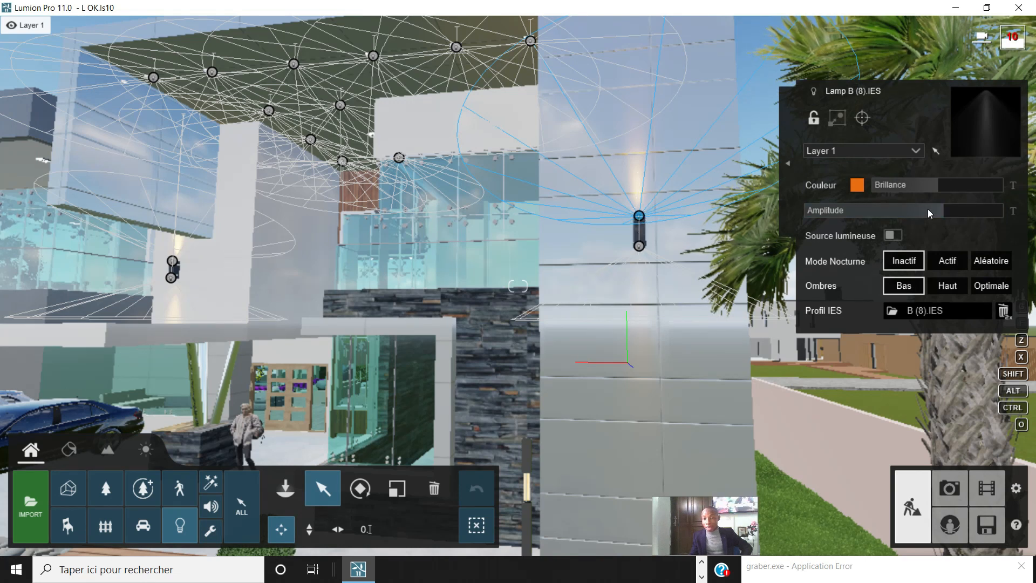
{"action": "left_click_drag", "start_coordinate": [935, 186], "coordinate": [927, 212]}
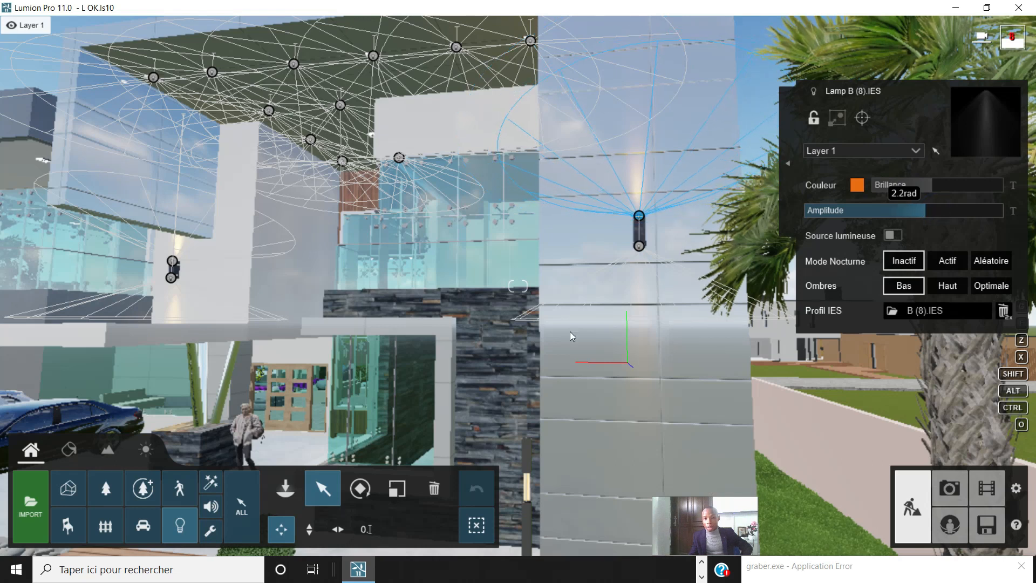
Check the wall lamp's lighting in the photo view and restore the saved viewpoint 2 - Photo
{"action": "left_click", "coordinate": [949, 488]}
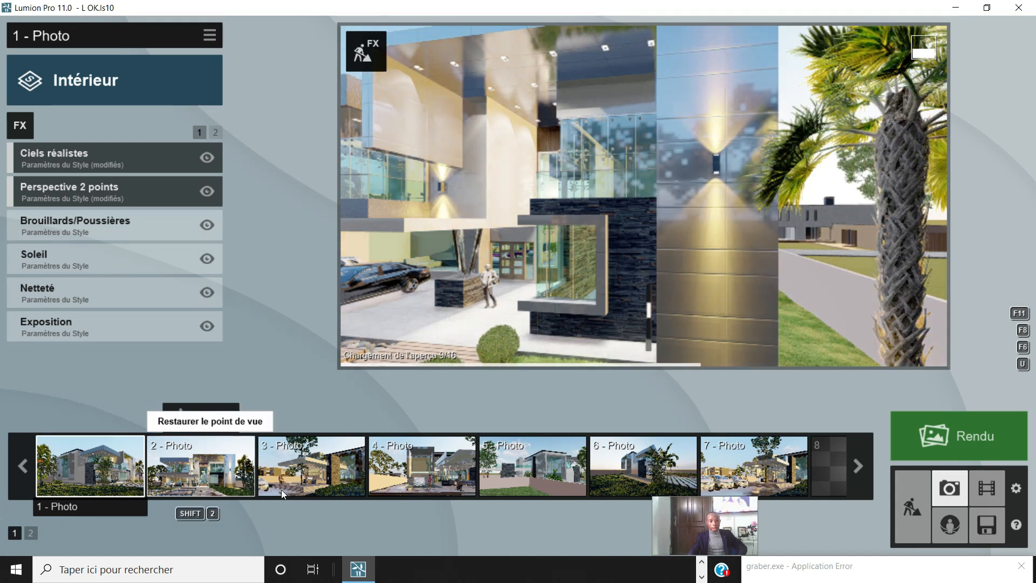
{"action": "left_click", "coordinate": [186, 465]}
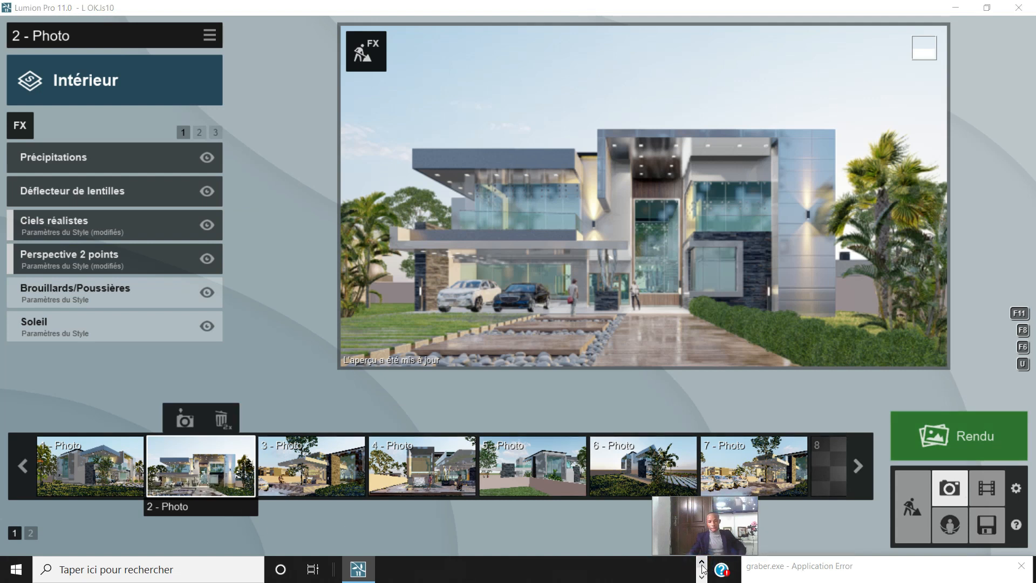
Switch to File Explorer and open the R+1 COYAH project folder inside dossier AGA on drive D:
{"action": "left_click", "coordinate": [404, 569]}
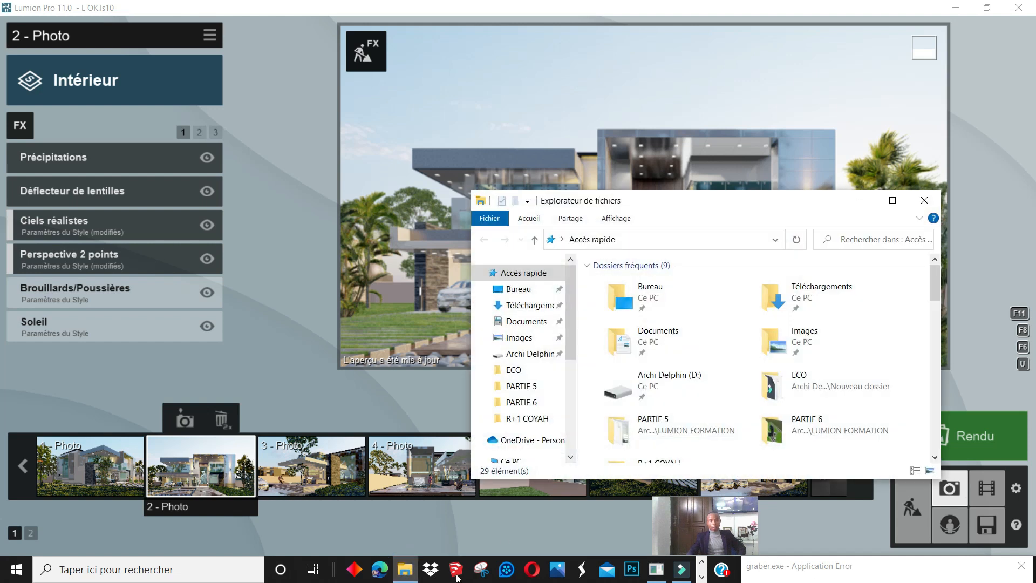
{"action": "scroll", "coordinate": [518, 411], "scroll_direction": "down", "scroll_amount": 3}
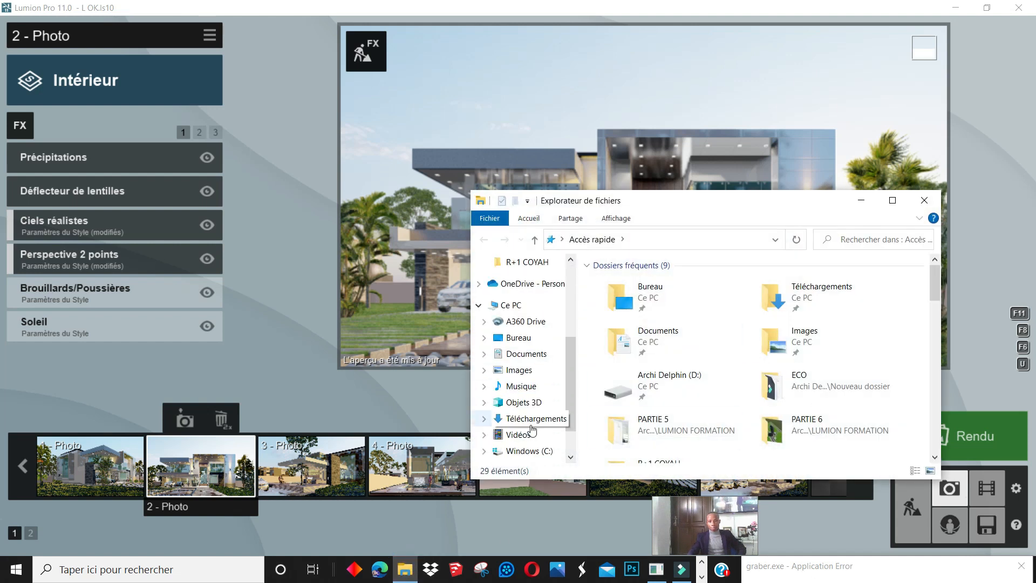
{"action": "scroll", "coordinate": [532, 426], "scroll_direction": "down", "scroll_amount": 2}
{"action": "left_click", "coordinate": [532, 407]}
{"action": "scroll", "coordinate": [773, 376], "scroll_direction": "down", "scroll_amount": 3}
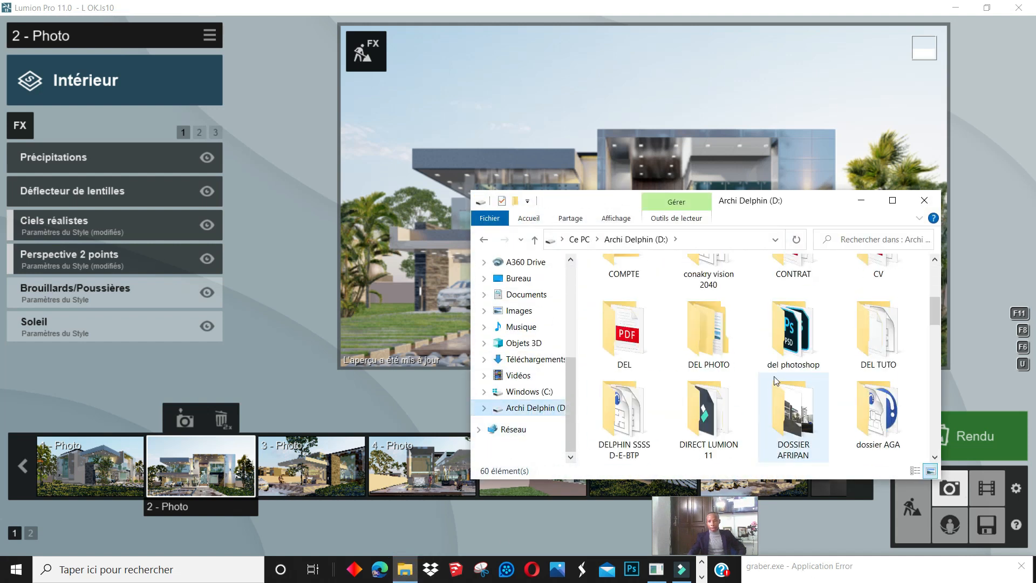
{"action": "double_click", "coordinate": [860, 426]}
{"action": "scroll", "coordinate": [669, 393], "scroll_direction": "down", "scroll_amount": 5}
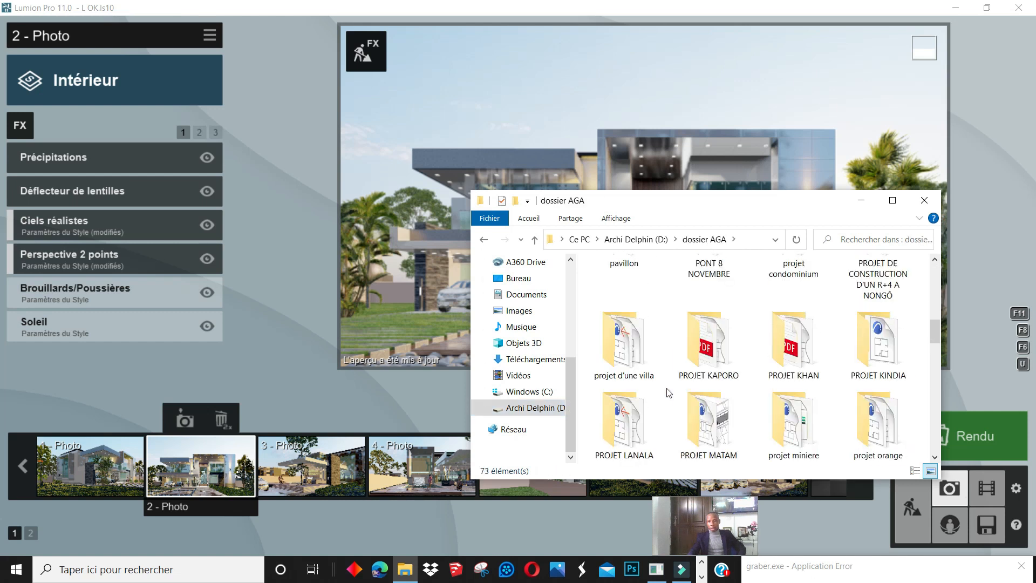
{"action": "scroll", "coordinate": [669, 393], "scroll_direction": "down", "scroll_amount": 2}
{"action": "double_click", "coordinate": [878, 416]}
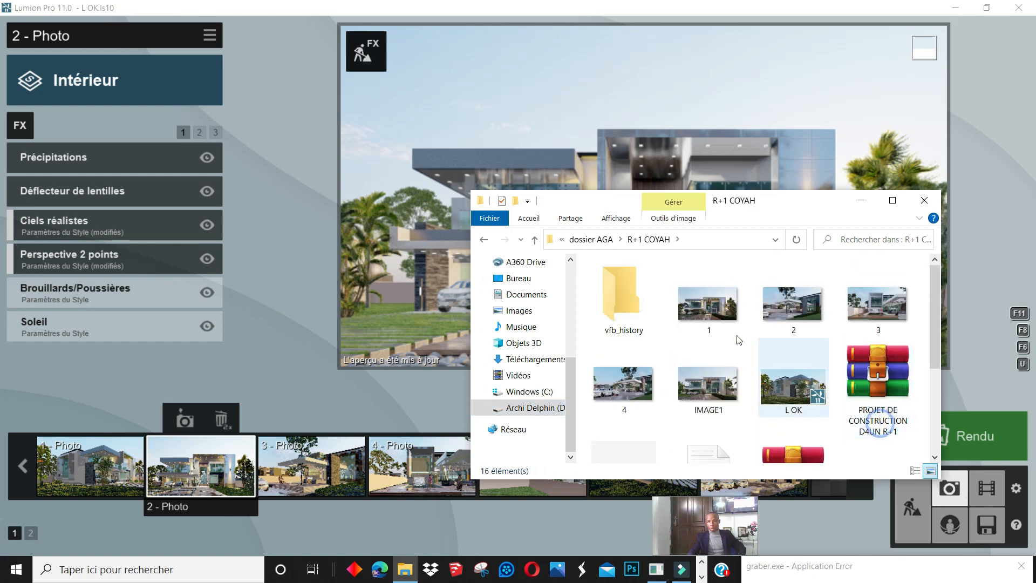
Open project image 1 in Photos and view the following renders 2, 3, 4 and IMAGE1 in order
{"action": "double_click", "coordinate": [708, 304]}
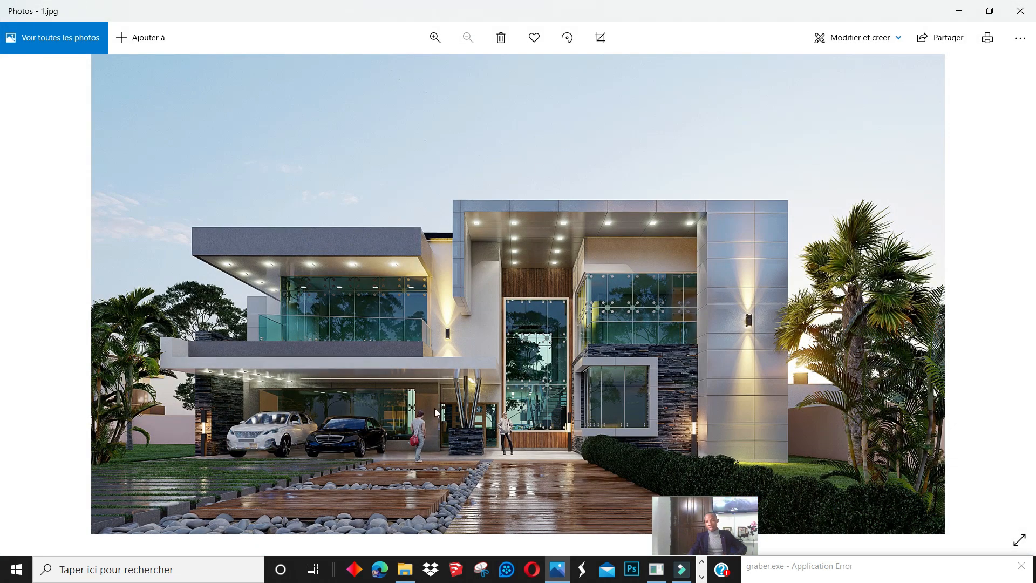
{"action": "mouse_move", "coordinate": [1022, 289]}
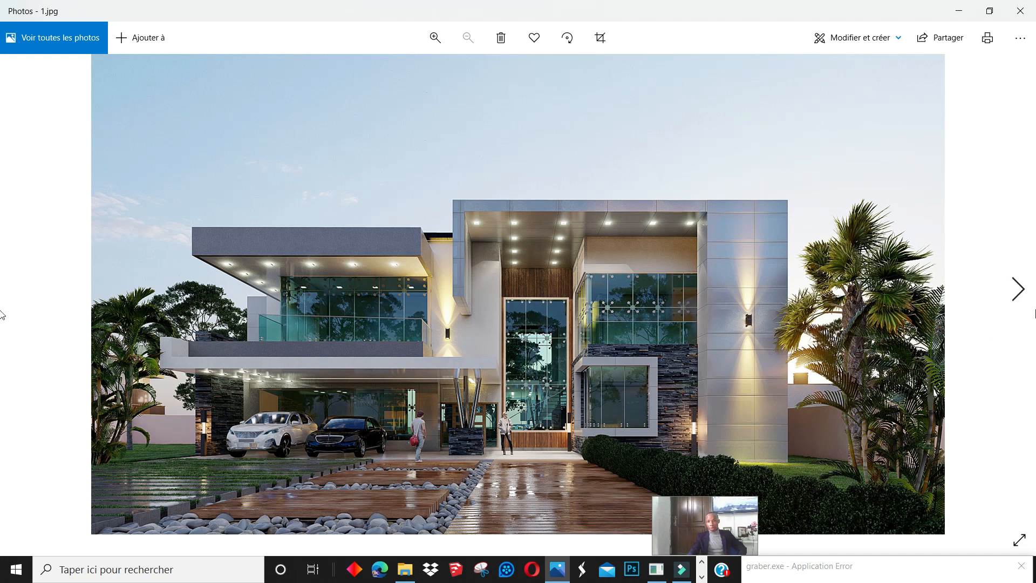
{"action": "left_click", "coordinate": [1017, 289]}
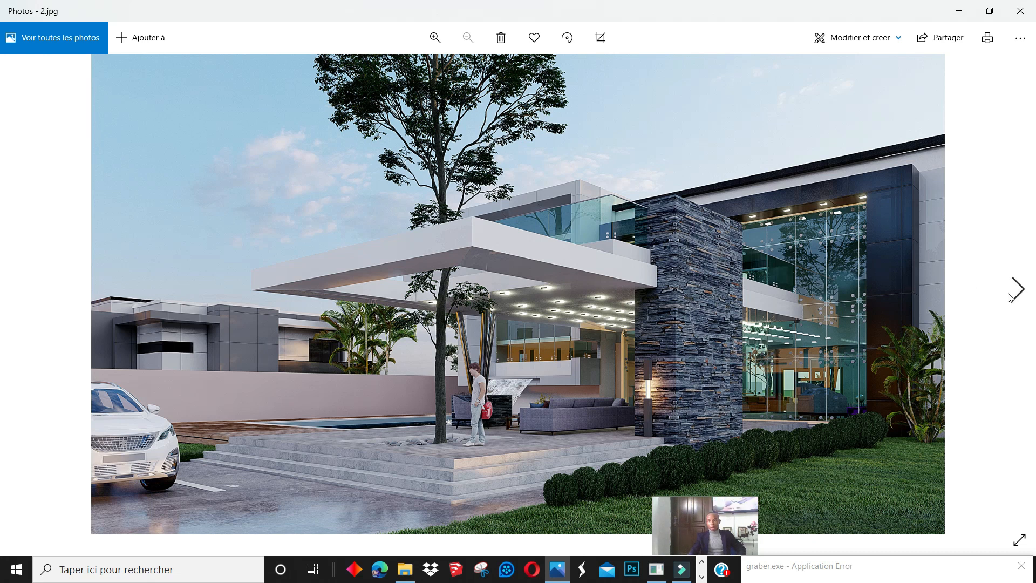
{"action": "left_click", "coordinate": [1016, 290]}
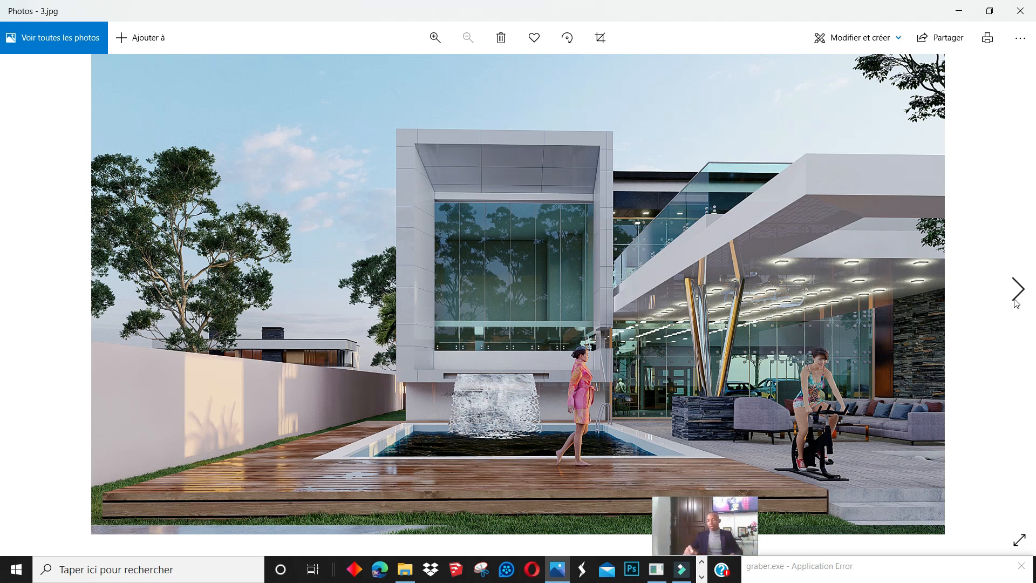
{"action": "left_click", "coordinate": [1032, 296]}
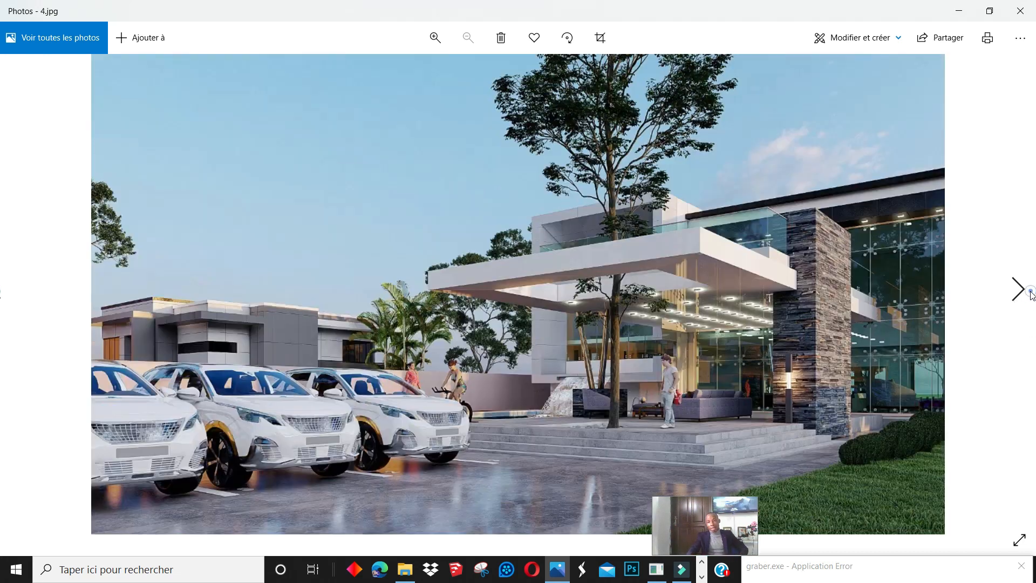
{"action": "left_click", "coordinate": [1032, 296]}
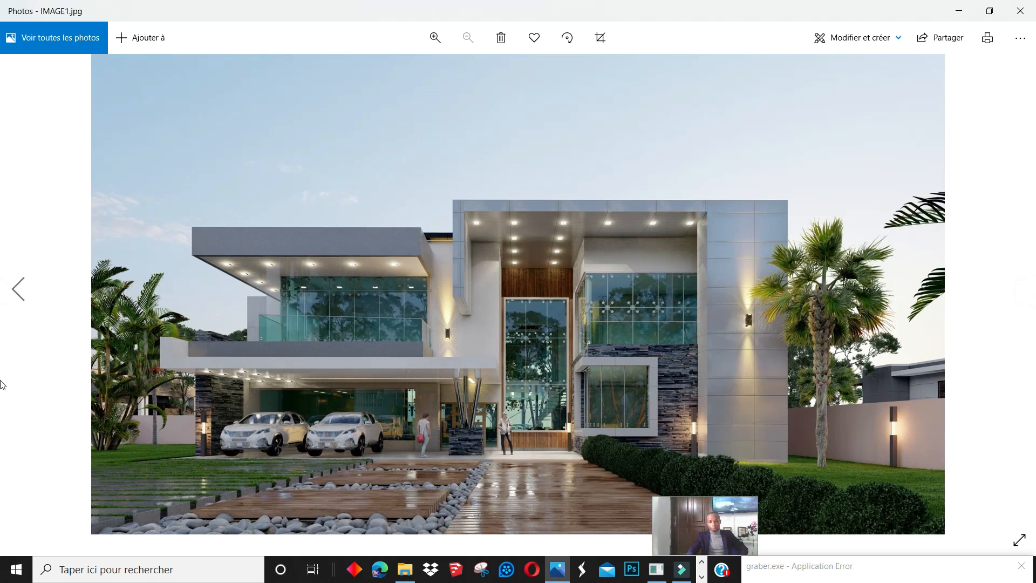
Go back through the project renders from IMAGE1 to image 1
{"action": "left_click", "coordinate": [18, 284]}
{"action": "left_click", "coordinate": [18, 284]}
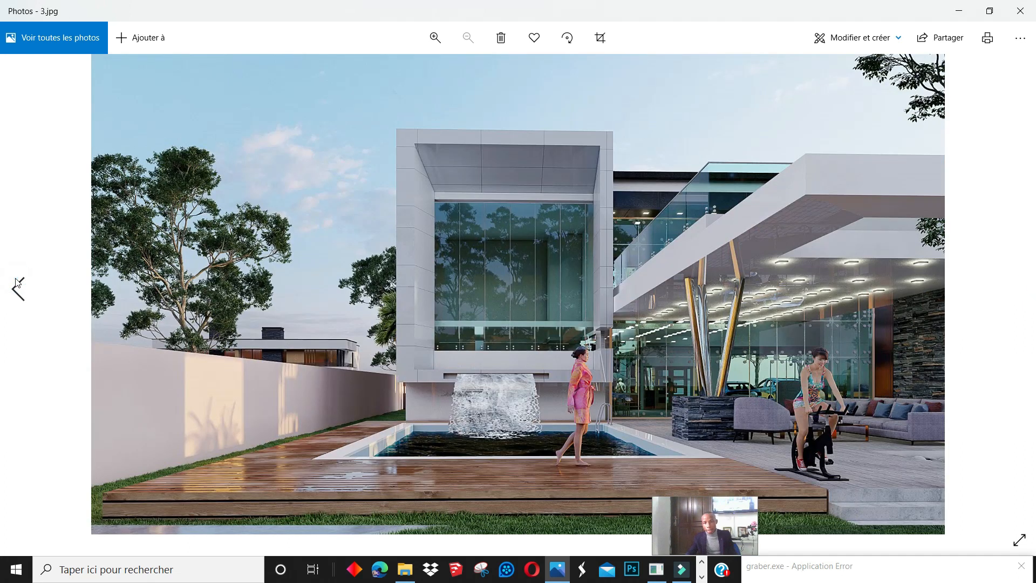
{"action": "left_click", "coordinate": [18, 284]}
{"action": "left_click", "coordinate": [18, 284]}
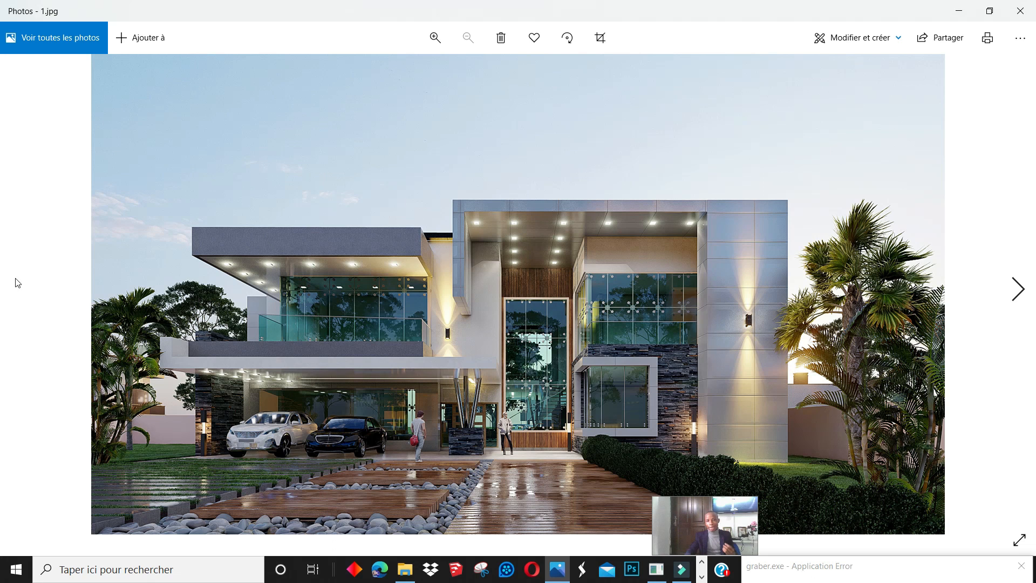